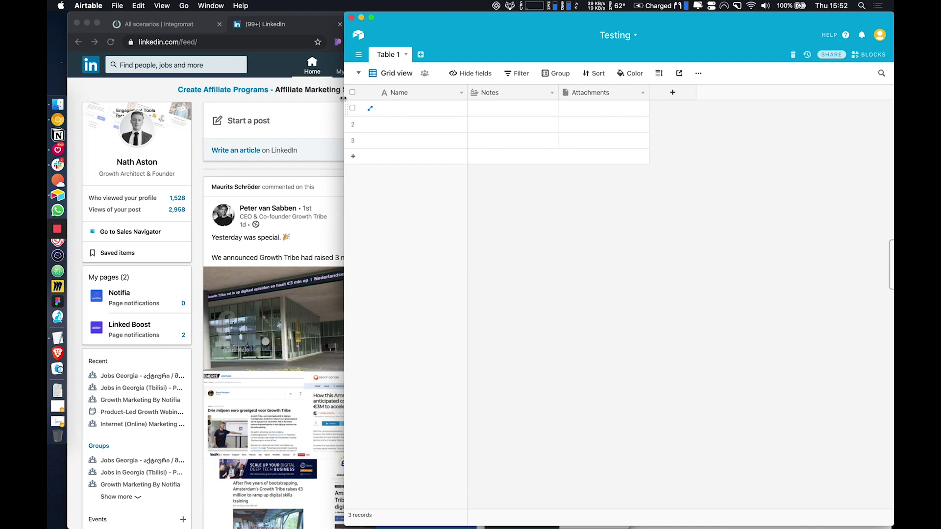
Search LinkedIn for 'growth hacker' and show only People results (about 17,000 profiles)
left_click(211, 110)
left_click(176, 65)
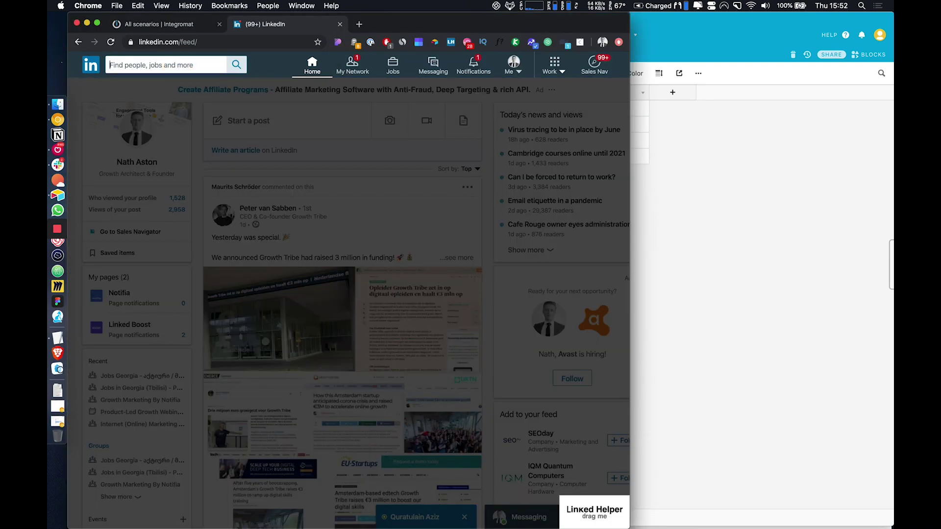
type("\"growth hacker\"")
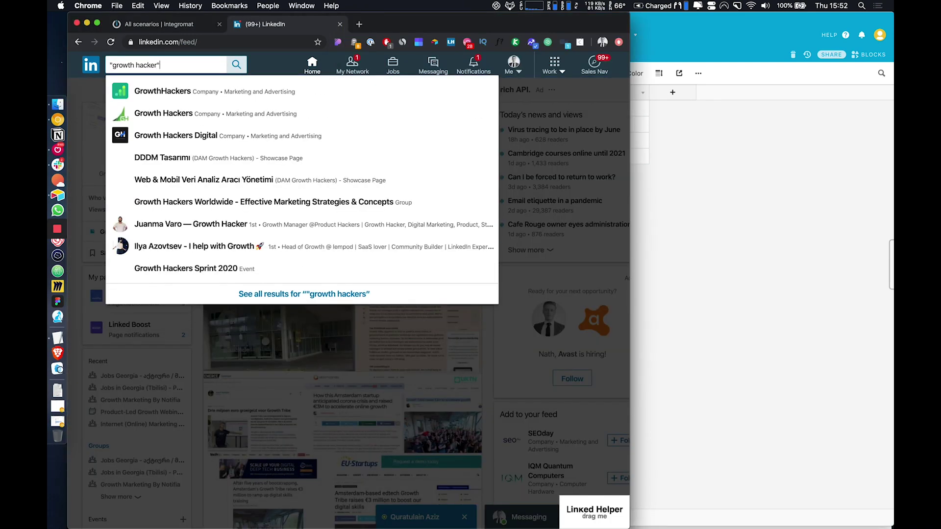
key("Return")
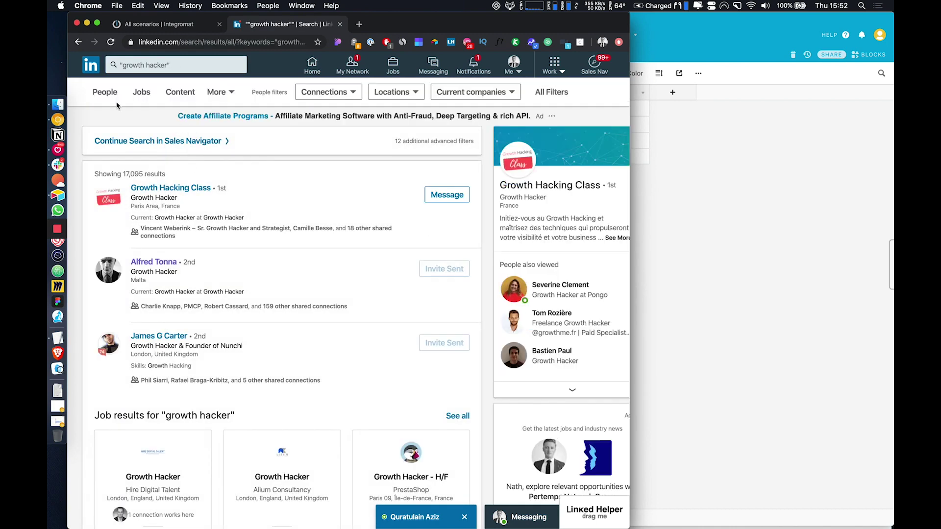
left_click(90, 65)
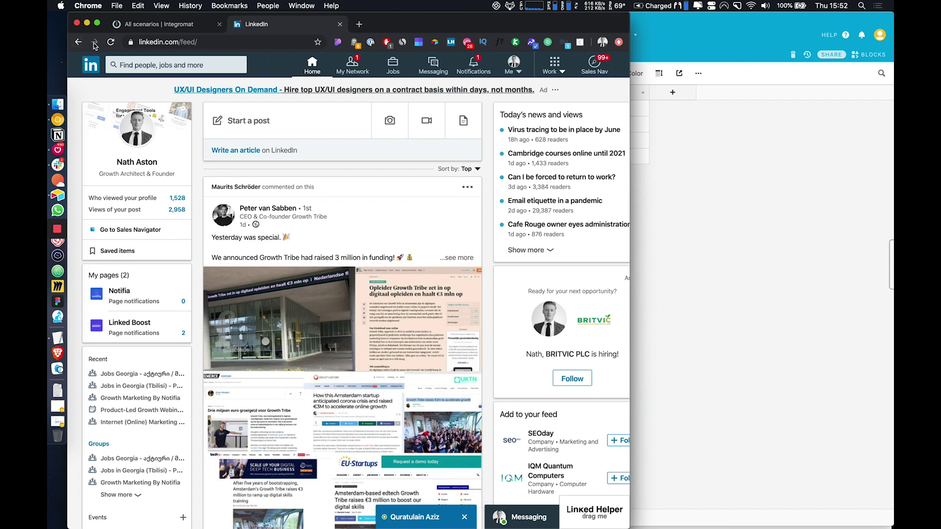
left_click(78, 42)
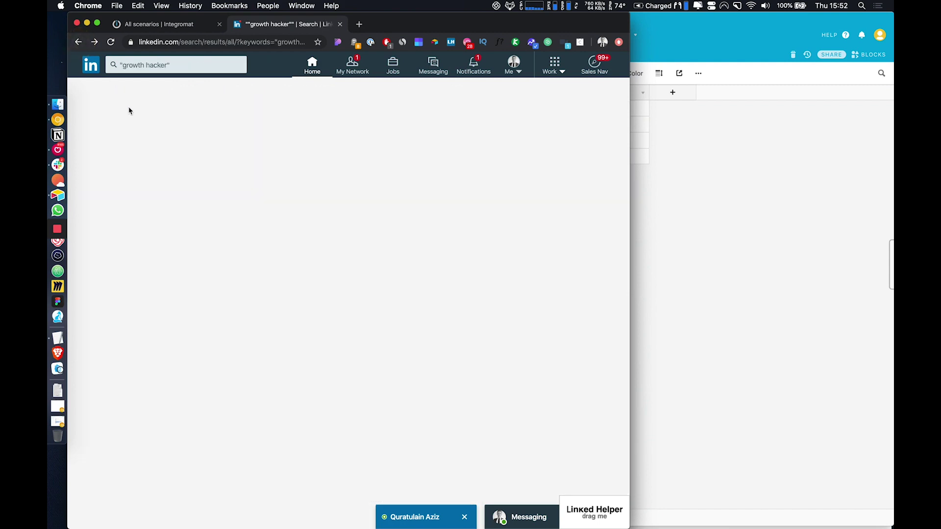
left_click(107, 94)
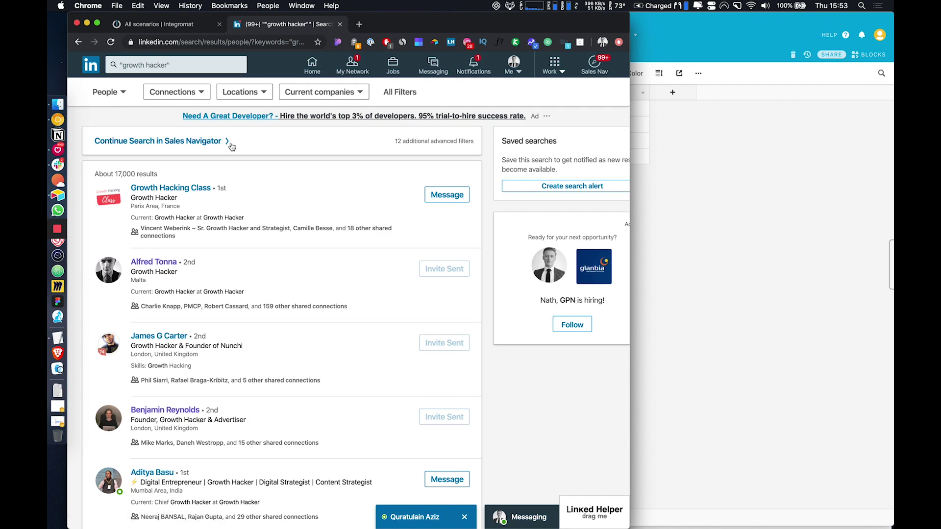
Apply the 2nd-degree Connections filter, leaving Locations unset, and review the ~6,600 results
left_click(178, 92)
left_click(167, 135)
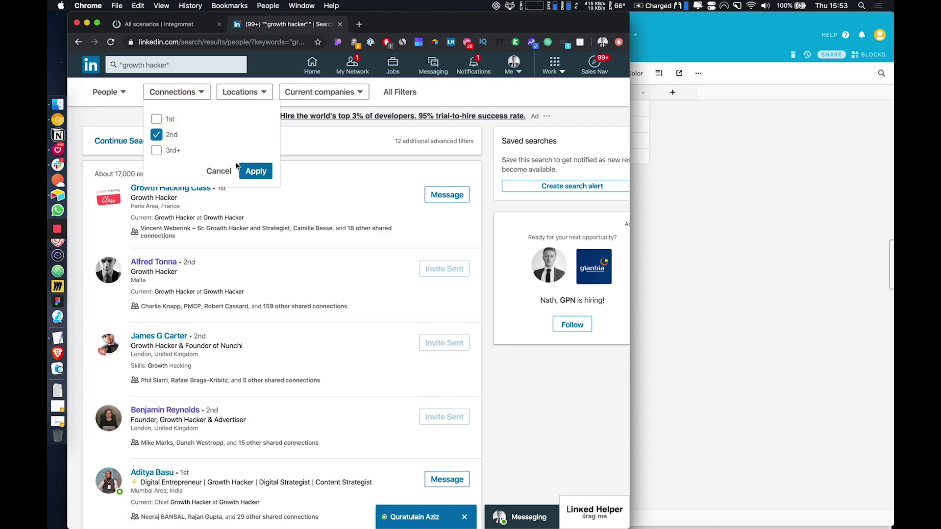
left_click(242, 172)
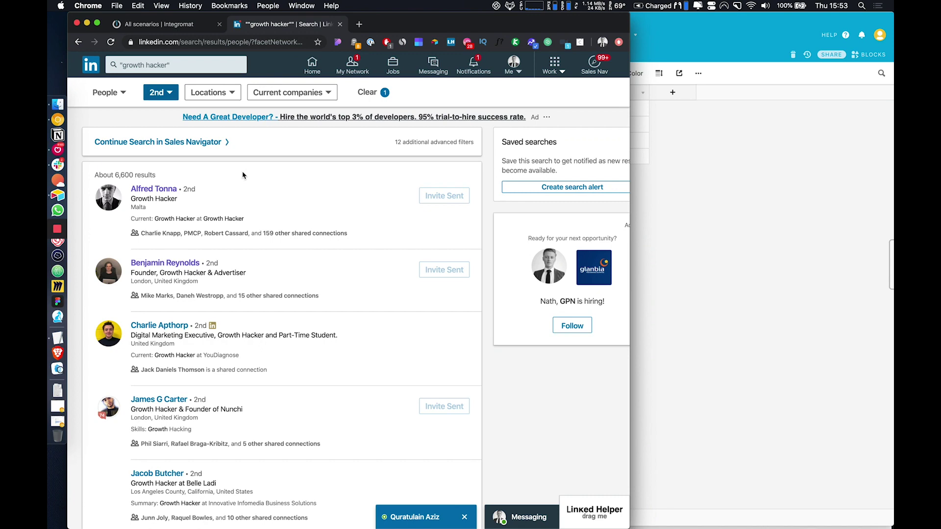
left_click(216, 92)
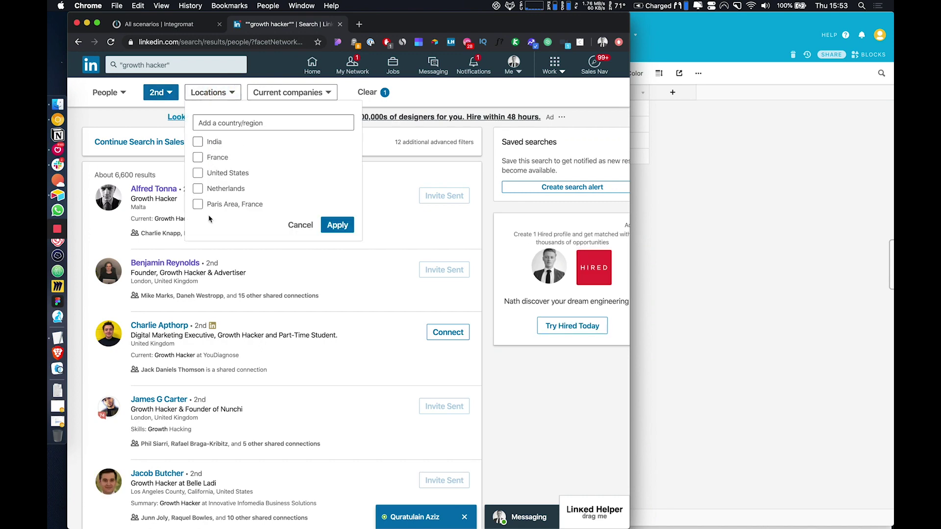
left_click(300, 226)
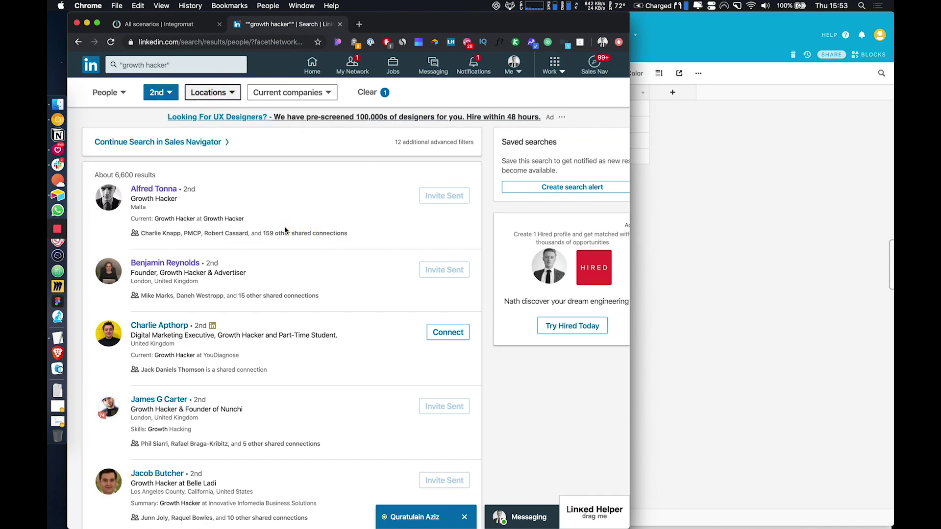
scroll(285, 229, "down", 15)
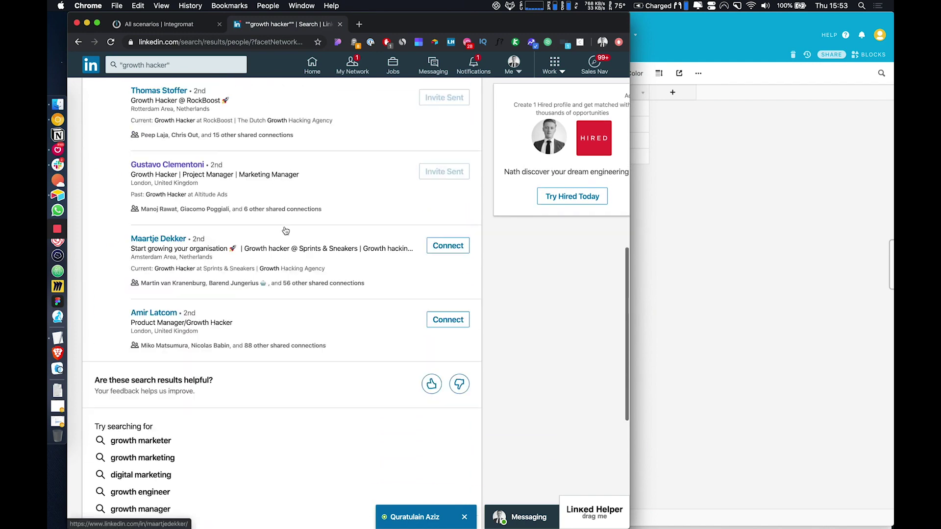
scroll(294, 275, "up", 14)
scroll(225, 185, "up", 2)
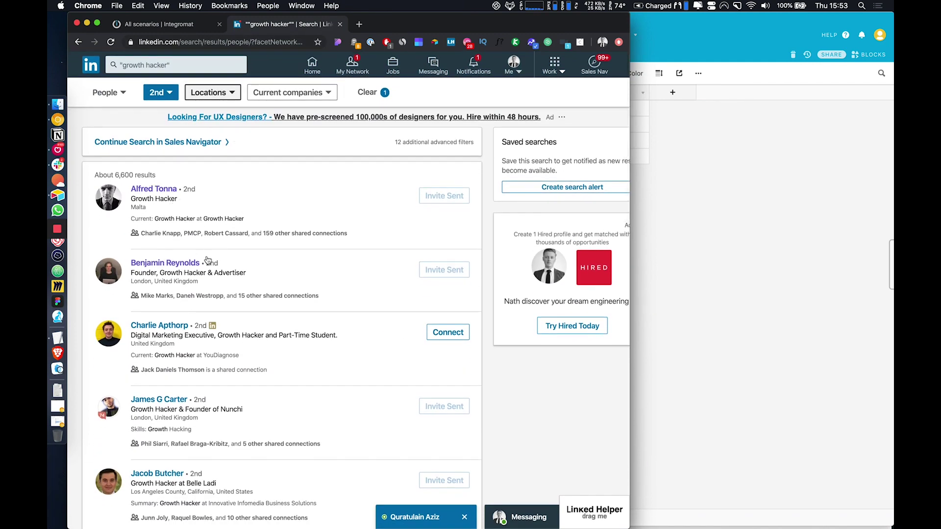
Create a new Integromat scenario and pick the Growth Hacking app for its first module
left_click(729, 186)
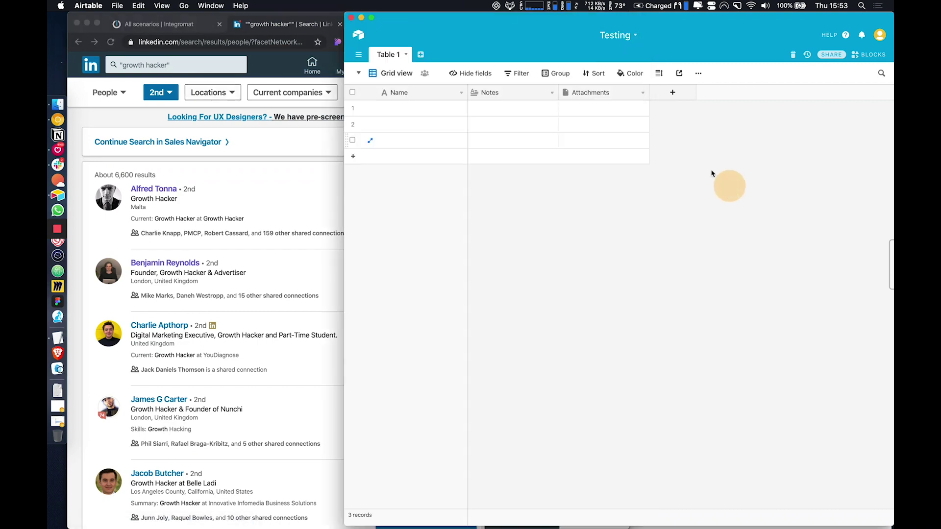
left_click(177, 24)
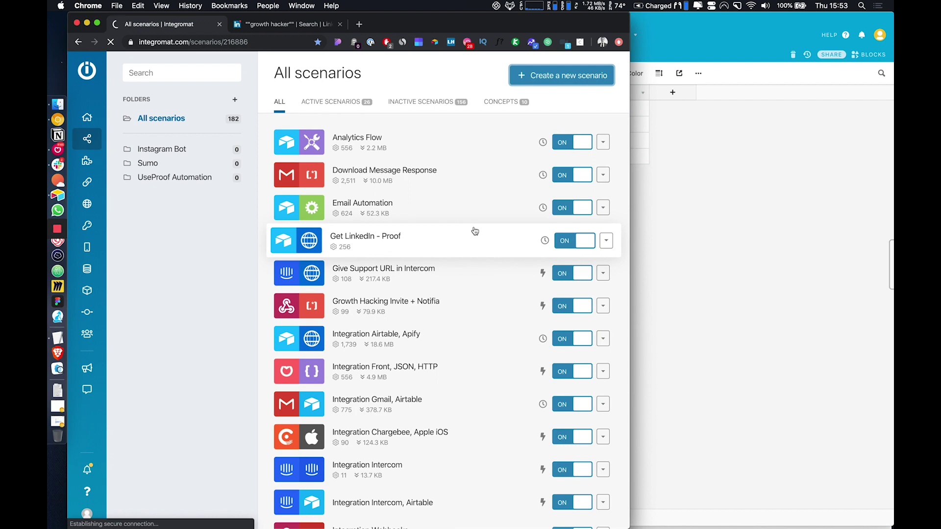
type("growth")
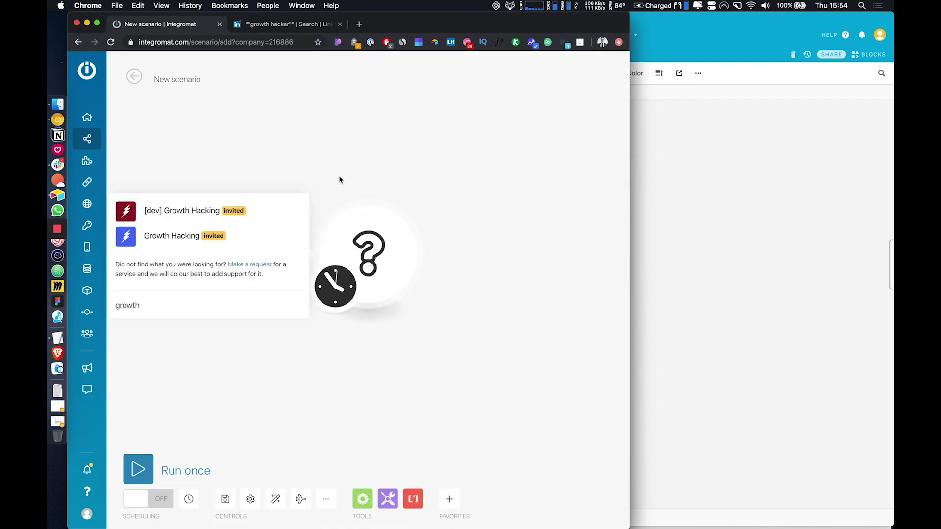
left_click(196, 236)
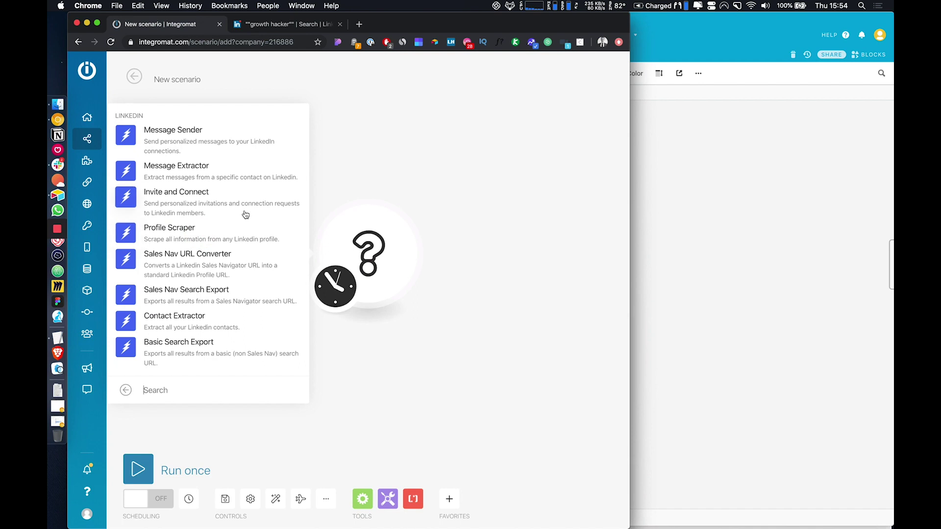
Add the Basic Search Export module and paste the API token into its API Token field
left_click(216, 346)
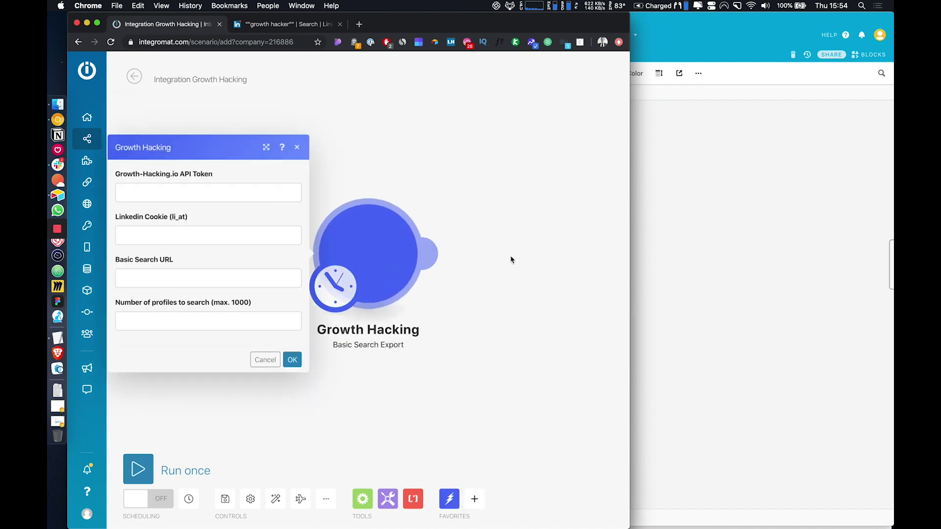
mouse_move(891, 290)
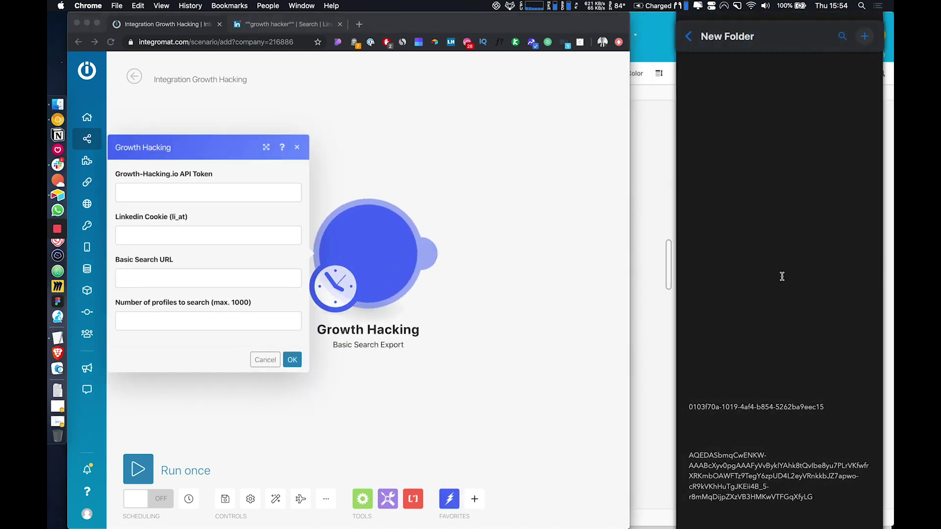
triple_click(764, 407)
key("super+c")
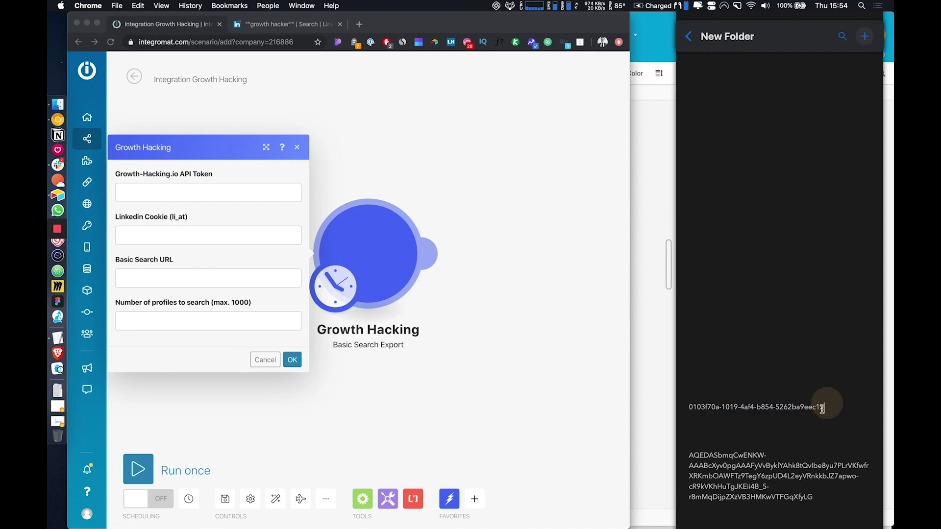
double_click(820, 408)
left_click_drag(823, 407, 688, 407)
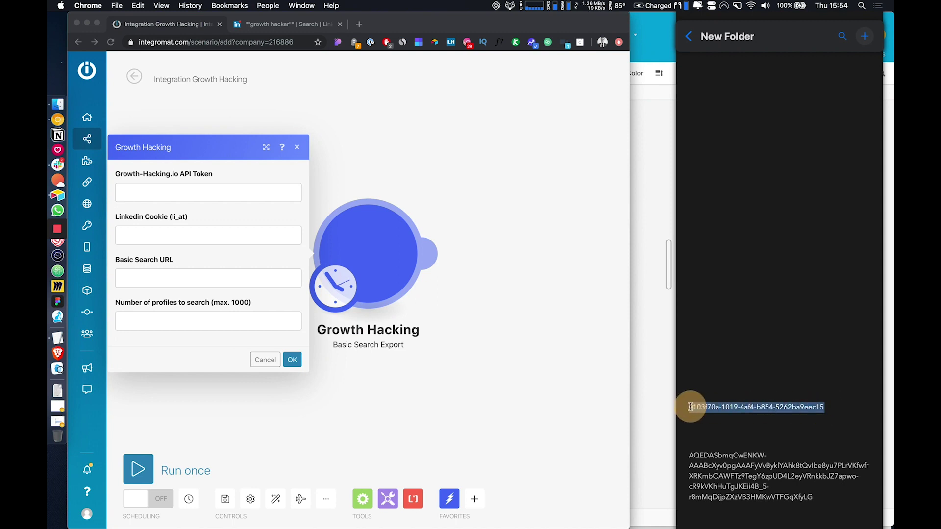
left_click(157, 191)
key("super+v")
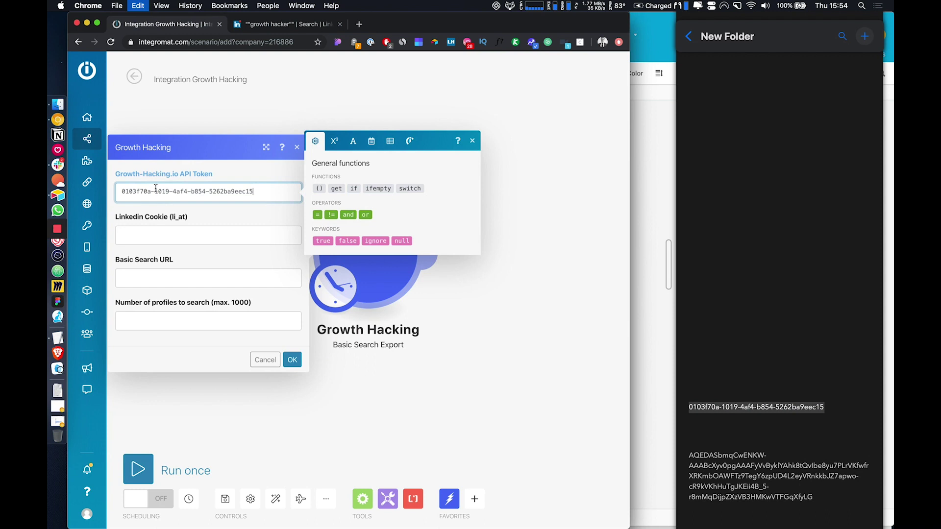
Copy the li_at LinkedIn cookie from the notes into the LinkedIn Cookie field
left_click(792, 469)
left_click(807, 498)
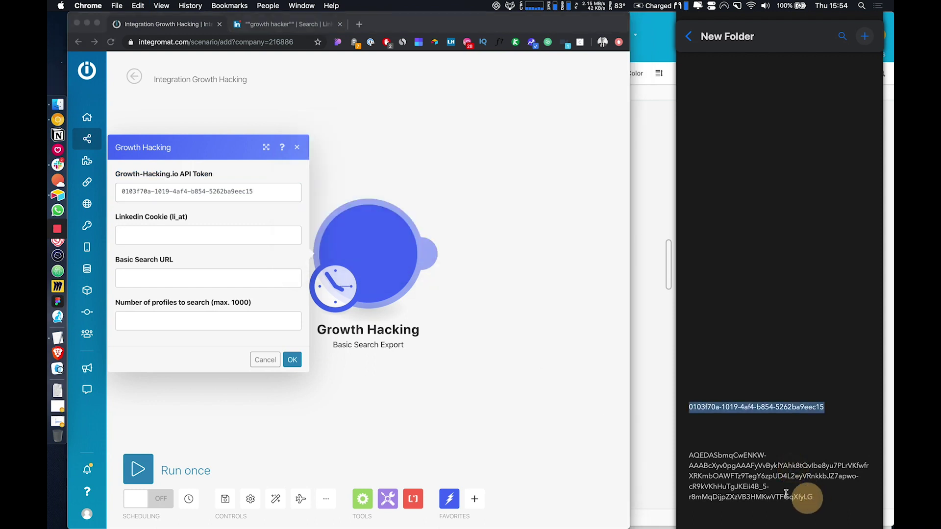
left_click(693, 457)
left_click(692, 455, "shift")
key("super+c")
left_click(224, 237)
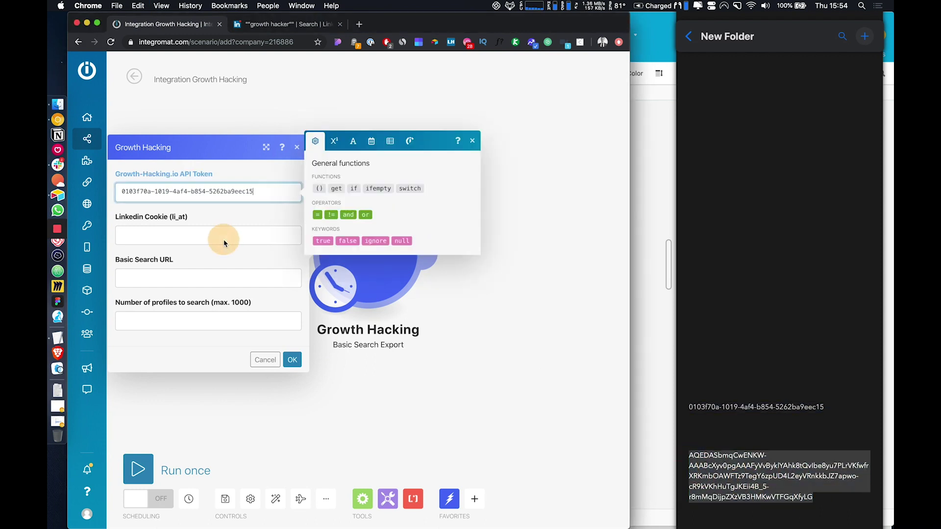
key("super+v")
Paste the LinkedIn search URL, set 10 profiles, and confirm the module settings
left_click(295, 28)
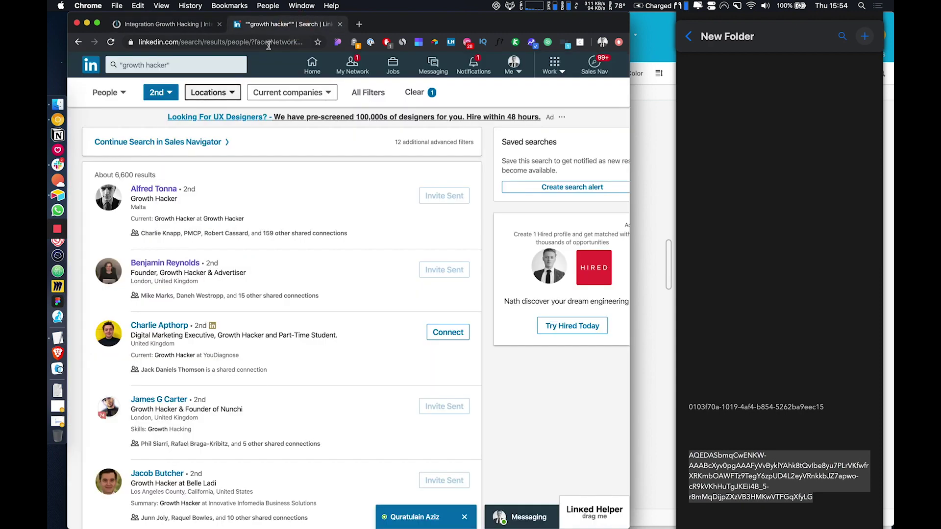
left_click(176, 28)
left_click(183, 293)
key("super+v")
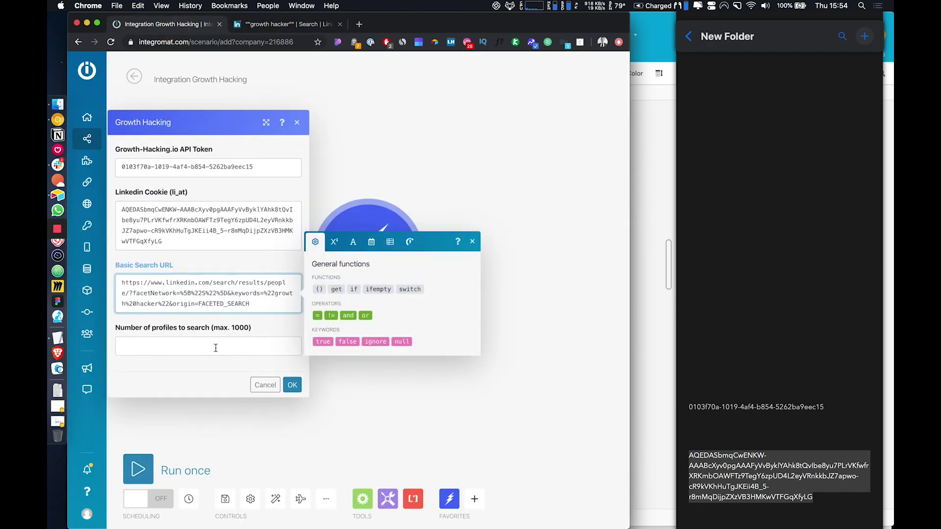
left_click(215, 348)
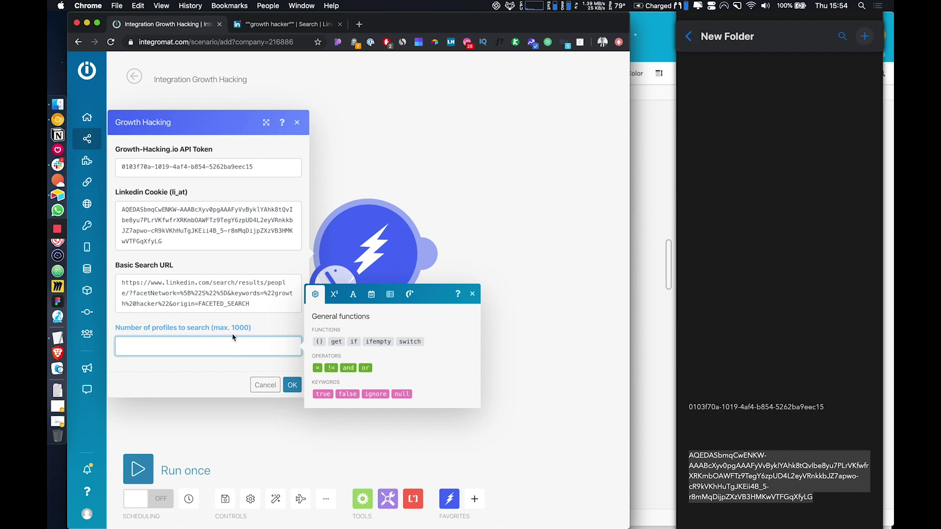
left_click(292, 386)
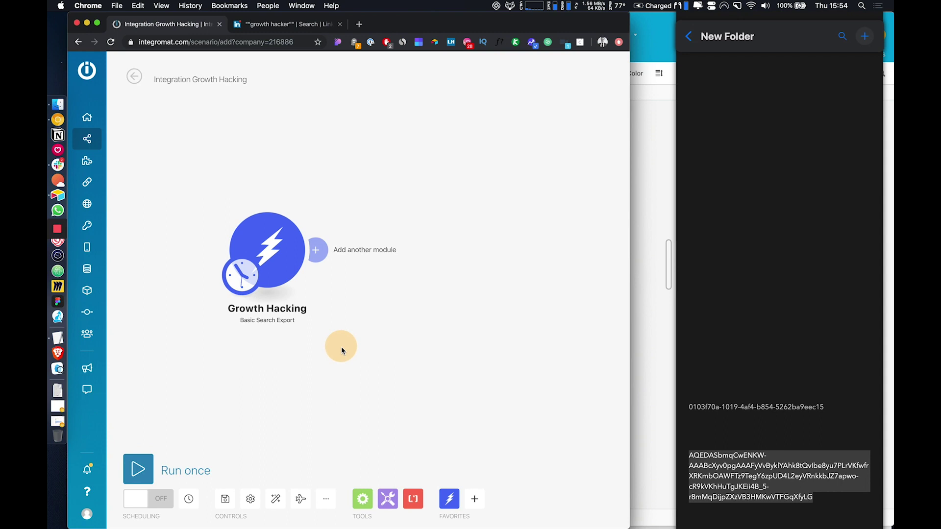
Run the scenario once and inspect the returned resultObject profiles in the output bubble
left_click(138, 469)
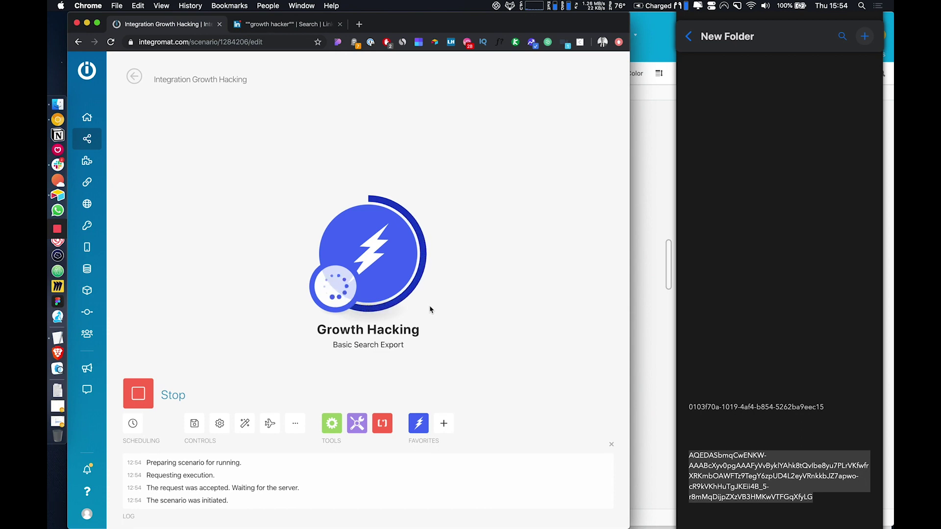
left_click(432, 191)
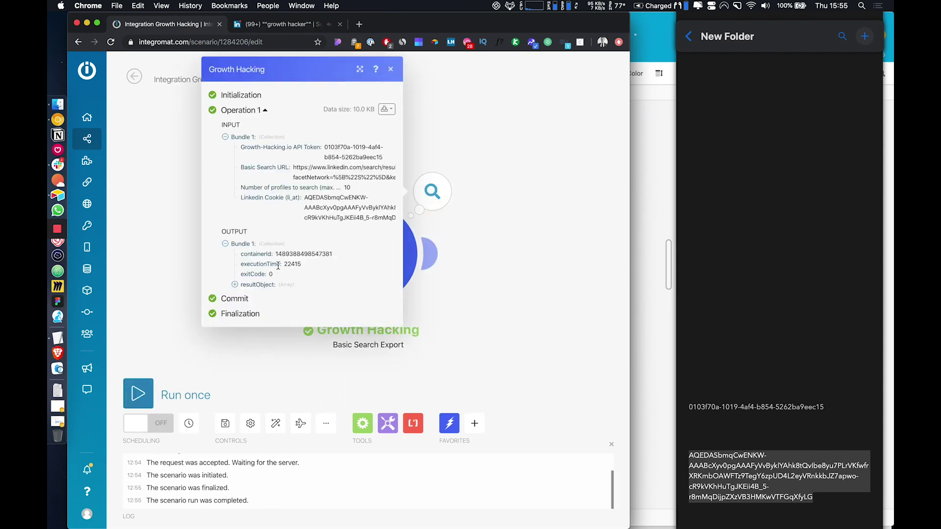
left_click(264, 289)
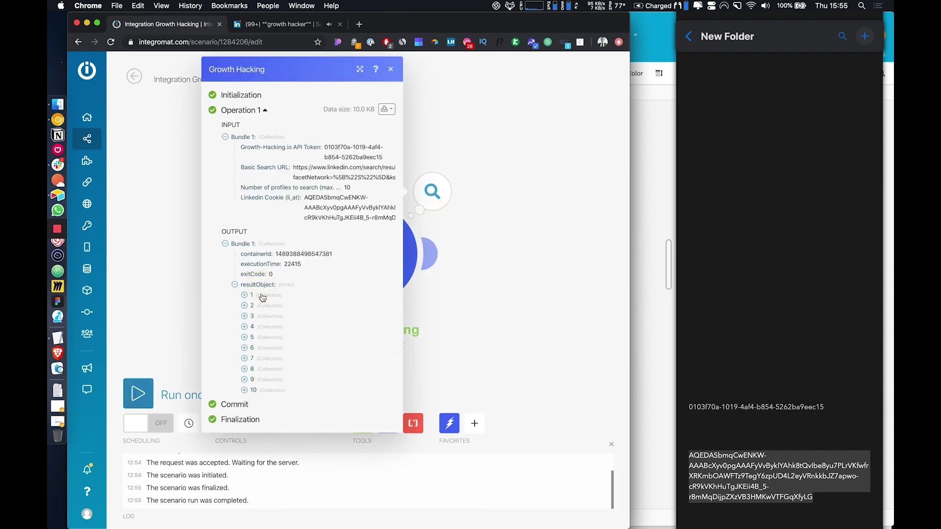
left_click(252, 295)
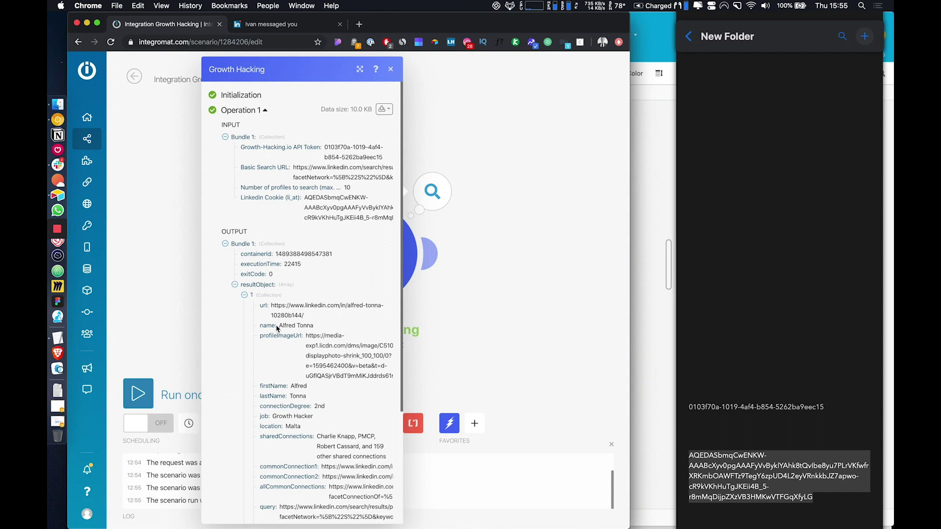
scroll(288, 337, "down", 3)
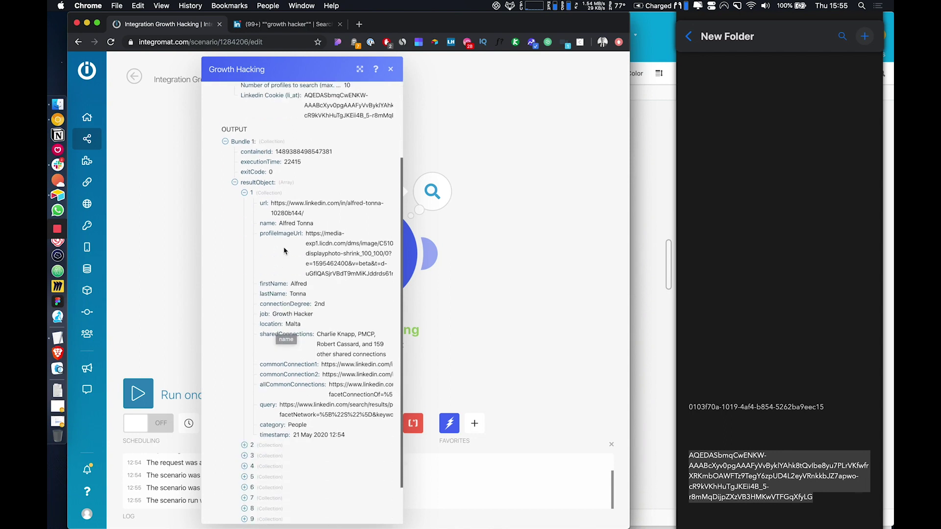
left_click(267, 407)
scroll(324, 475, "down", 2)
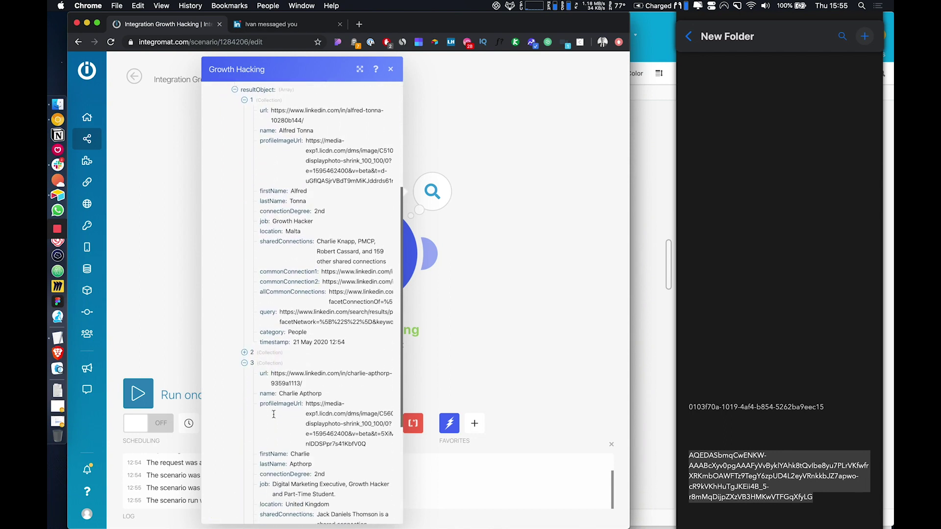
scroll(332, 287, "up", 3)
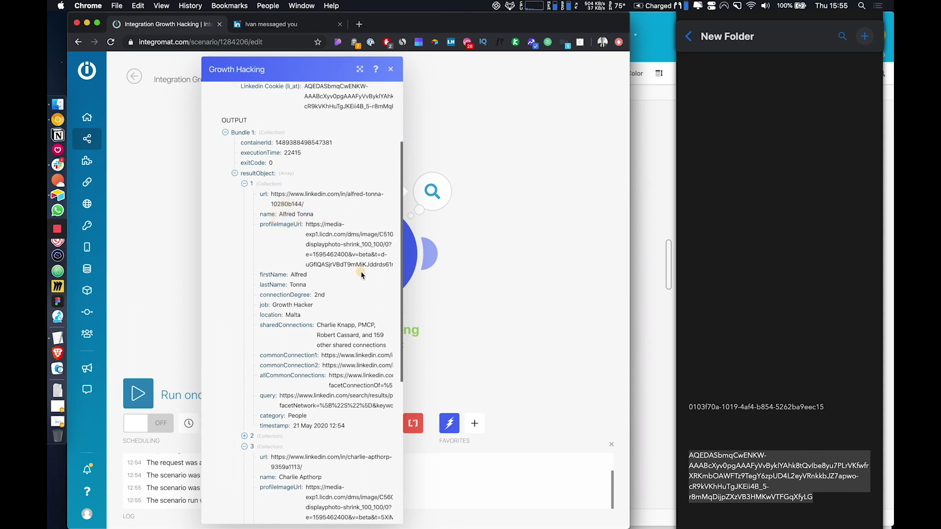
left_click_drag(361, 275, 319, 223)
left_click(316, 255)
Compare the returned profiles against the LinkedIn search results, then close the output inspector
left_click(272, 31)
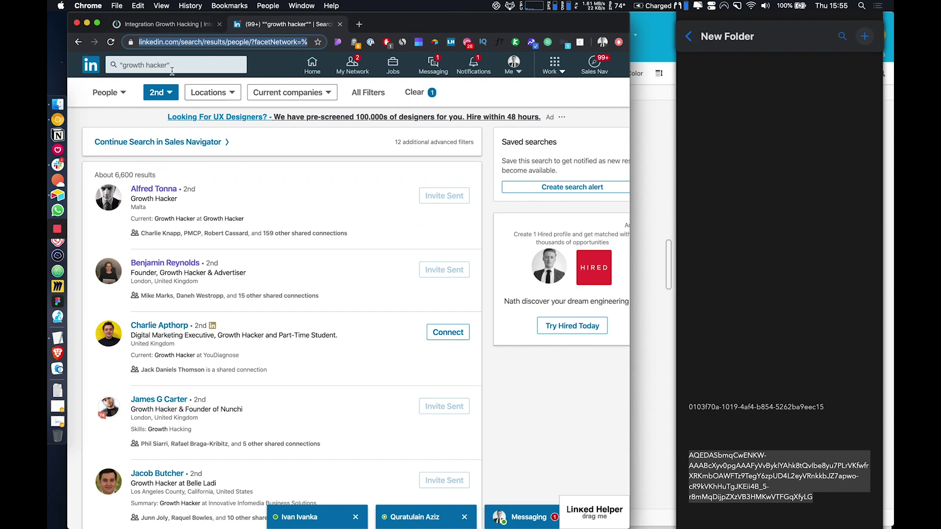
left_click(172, 29)
scroll(266, 351, "down", 5)
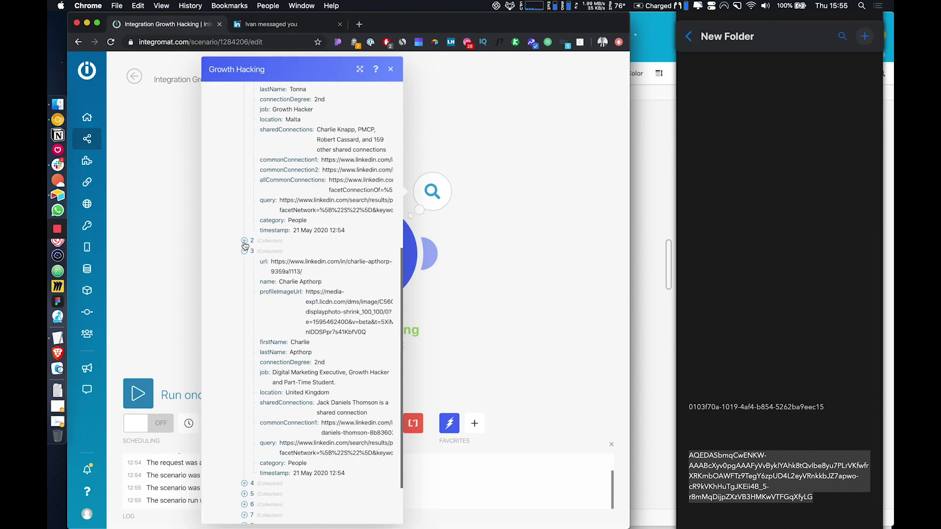
left_click(273, 24)
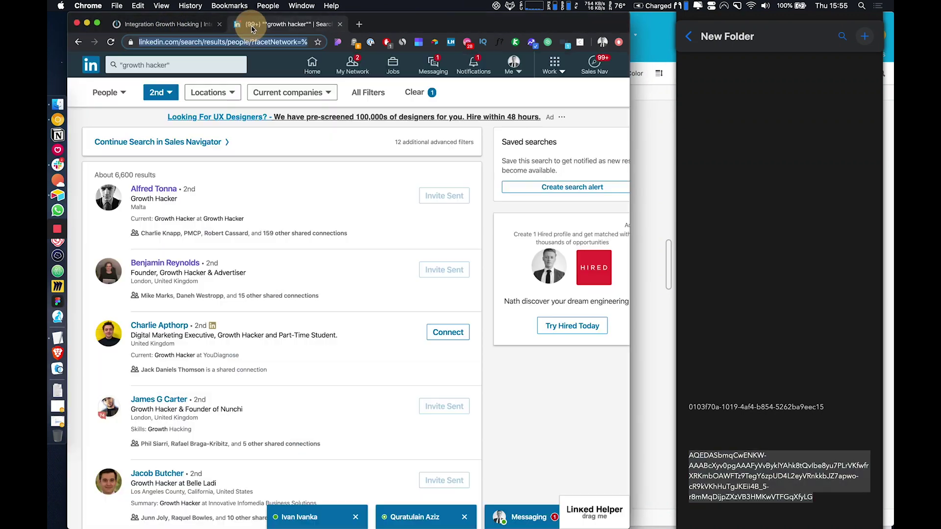
left_click(176, 24)
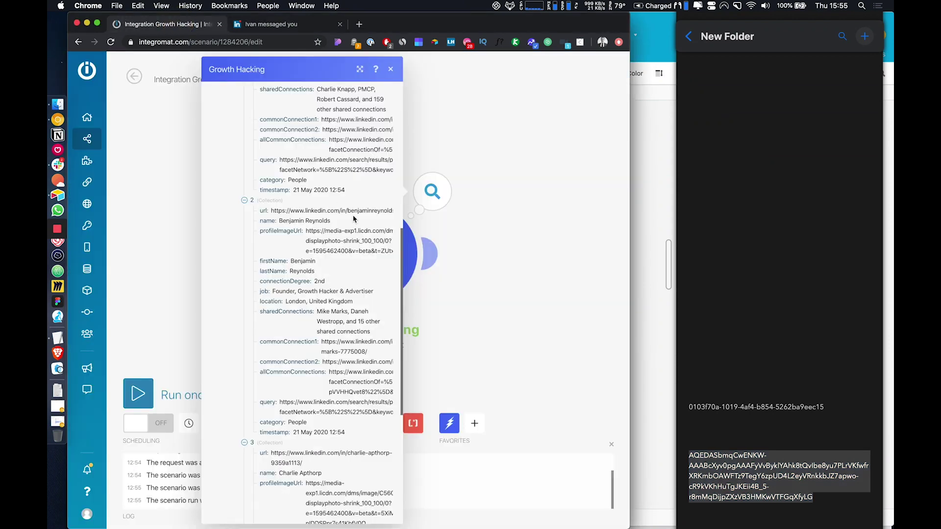
scroll(322, 327, "down", 5)
scroll(322, 328, "up", 15)
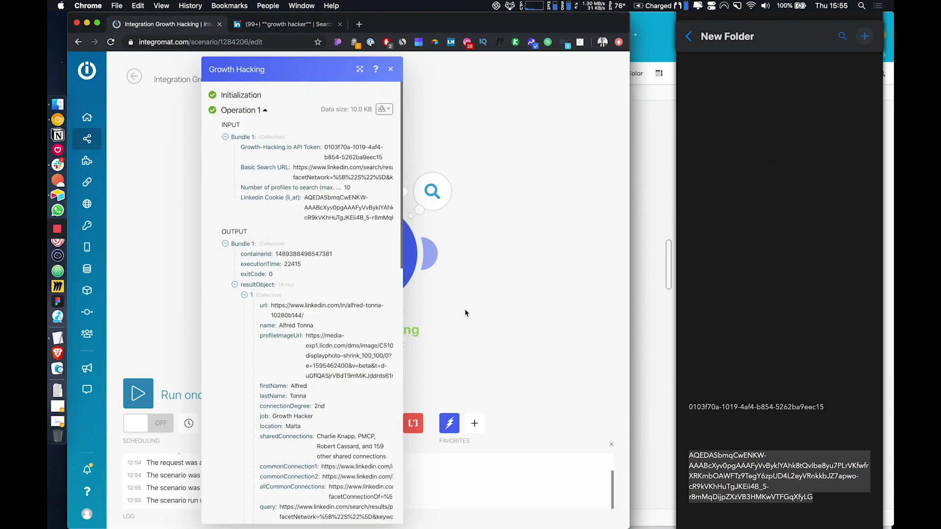
left_click(465, 309)
Add an Airtable 'Create a record' module after the Growth Hacking search module
left_click(272, 228)
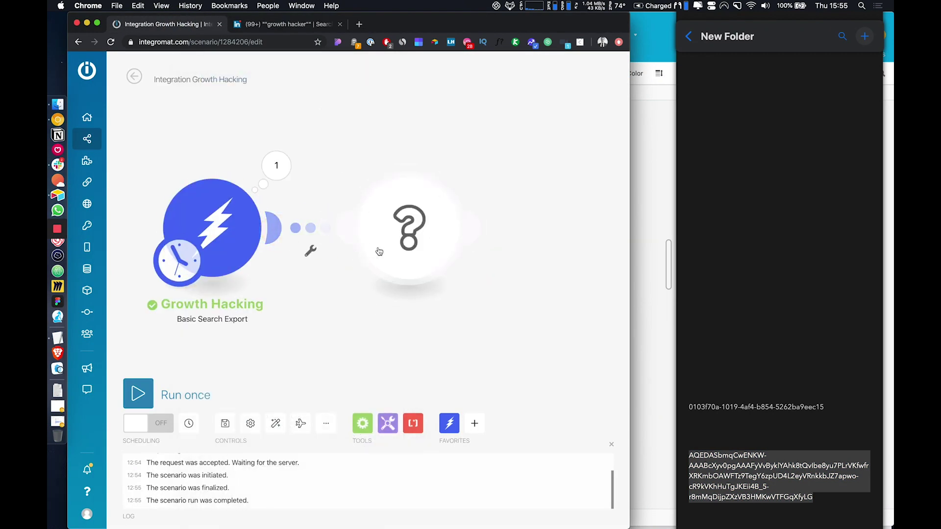
type("airta")
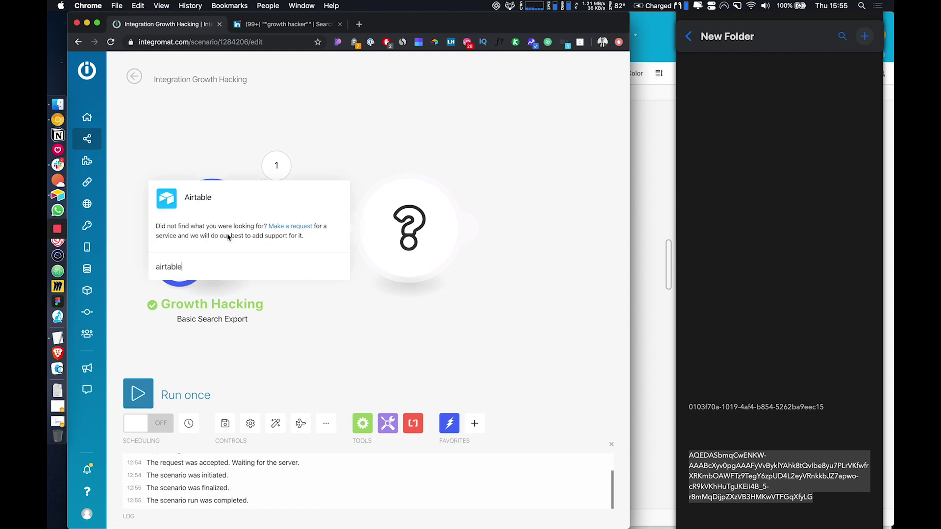
type("ble")
left_click(196, 199)
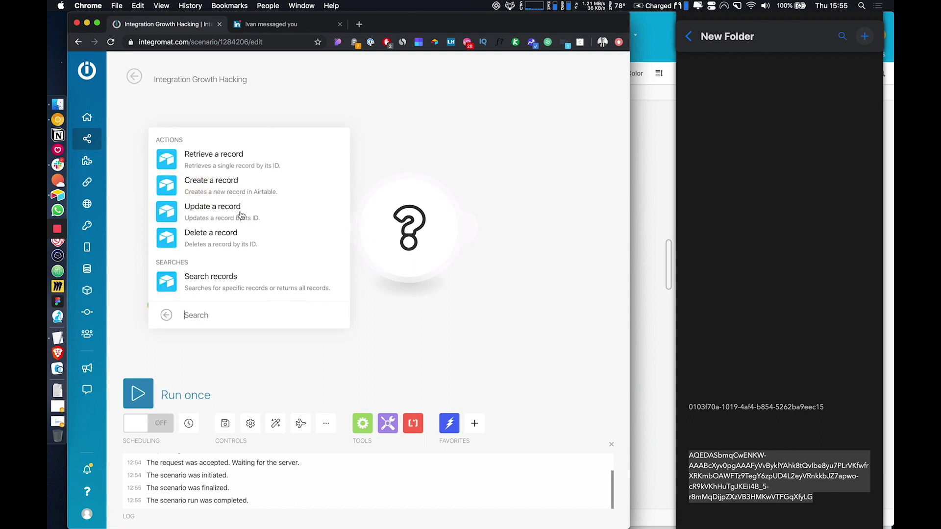
left_click(241, 185)
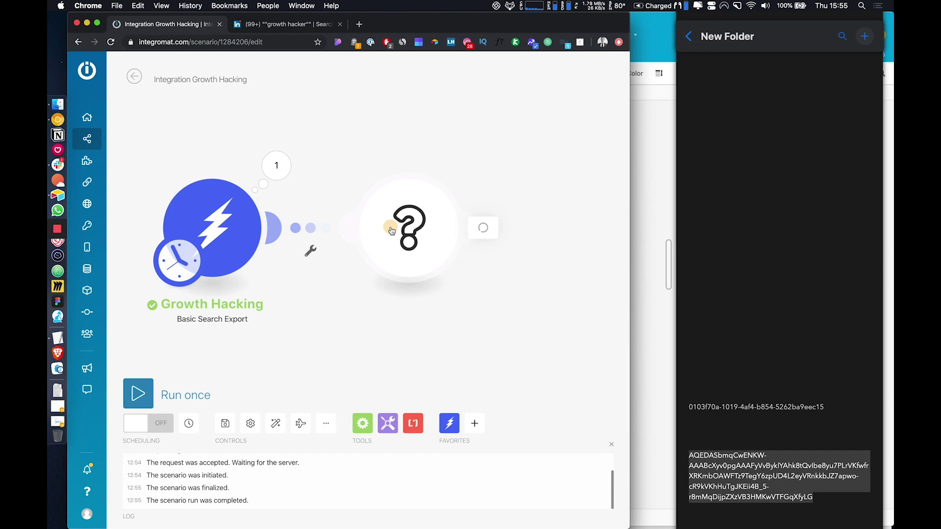
left_click_drag(391, 231, 408, 230)
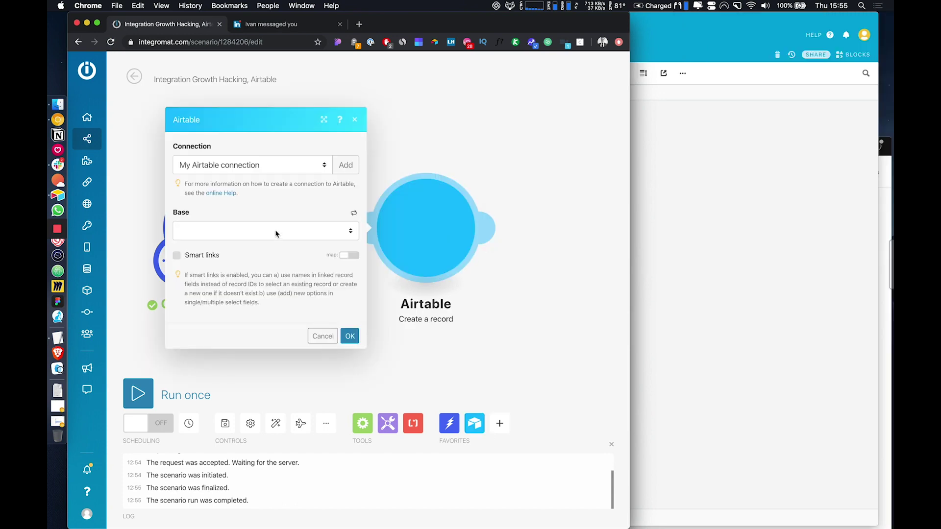
Set the Airtable module's Base to 'Testing' and Table to 'Table 1'
left_click(294, 231)
scroll(283, 374, "down", 10)
scroll(283, 374, "down", 15)
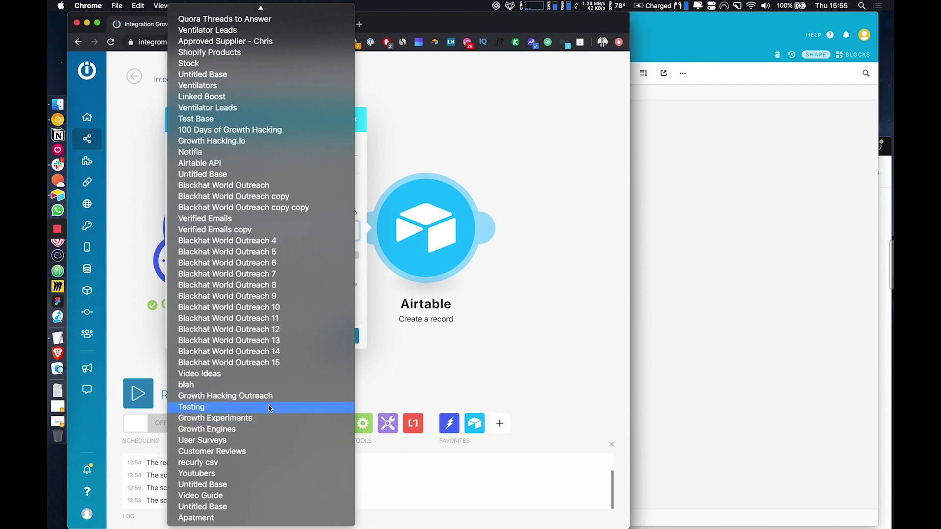
left_click(269, 408)
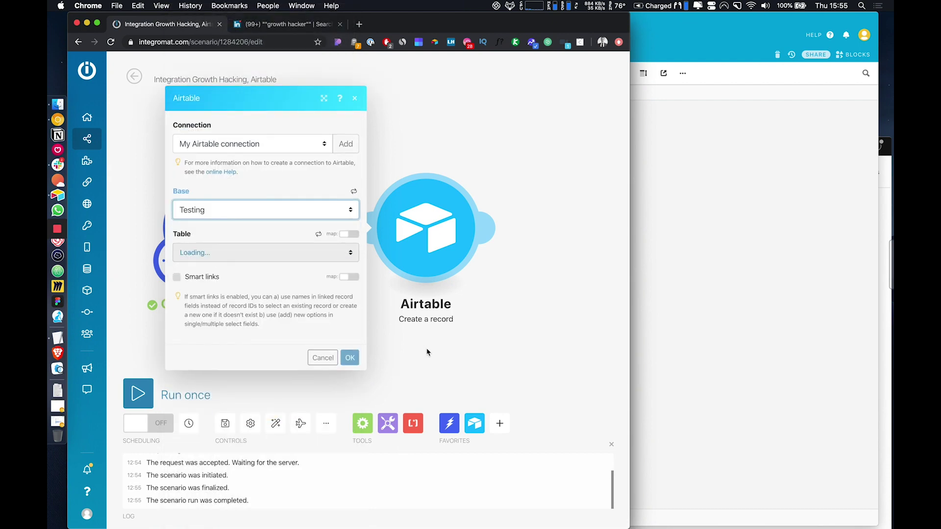
left_click(333, 253)
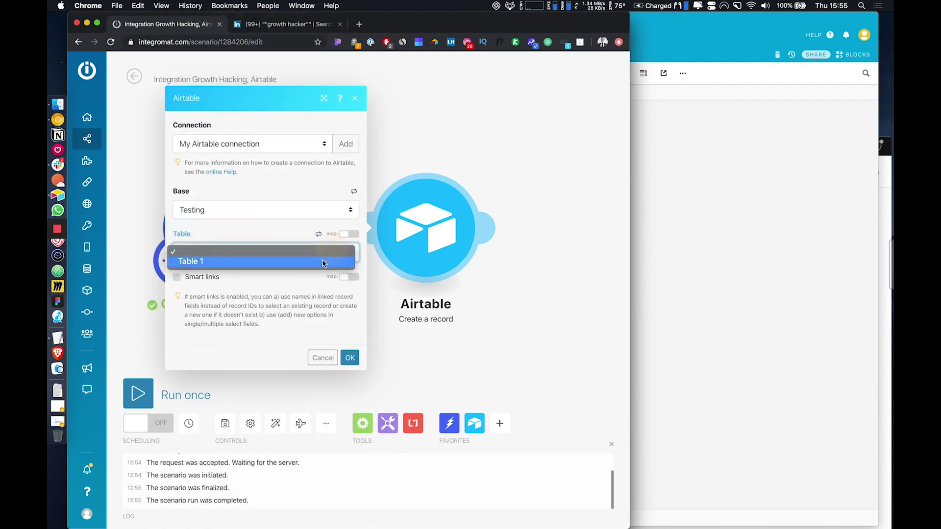
left_click(326, 260)
In Airtable Table 1, rename the Name column to 'LinkedIn Url' and Field 2 to 'First NAme'
left_click(730, 293)
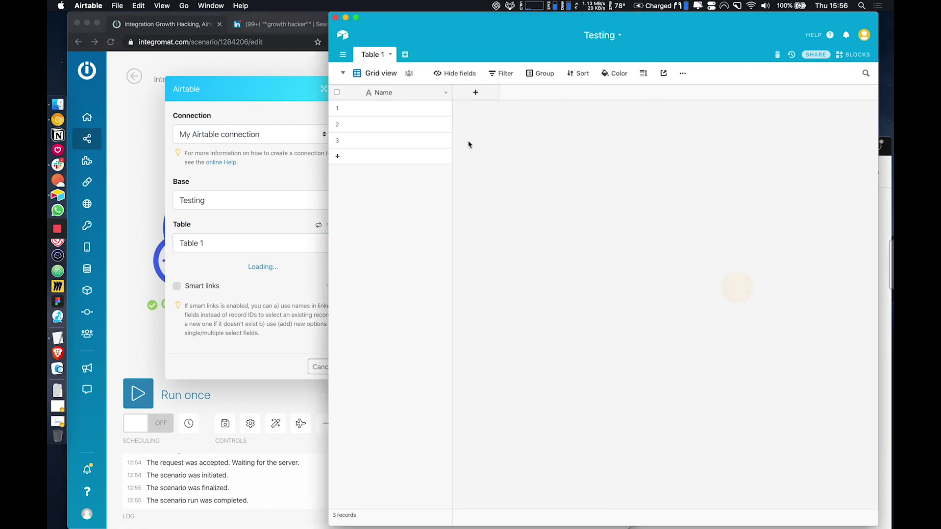
left_click(475, 94)
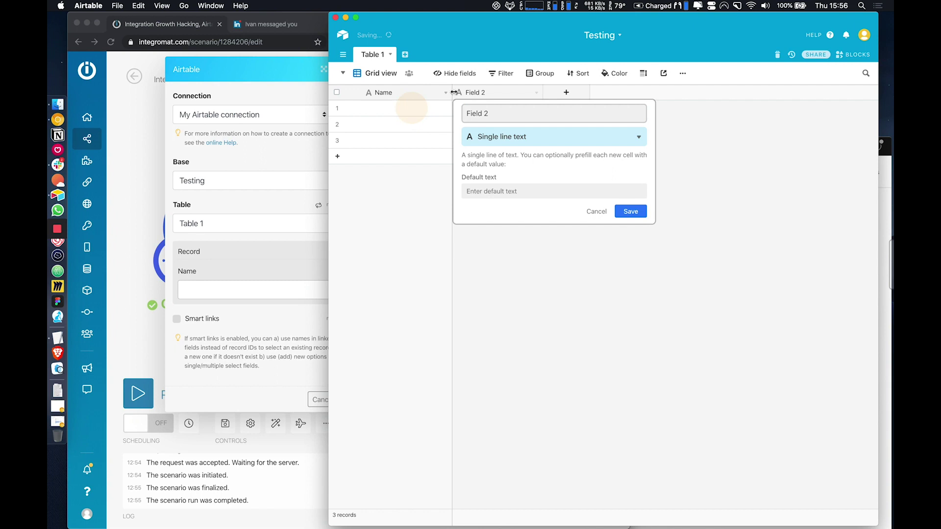
left_click(441, 92)
left_click(443, 92)
left_click(426, 105)
type("N")
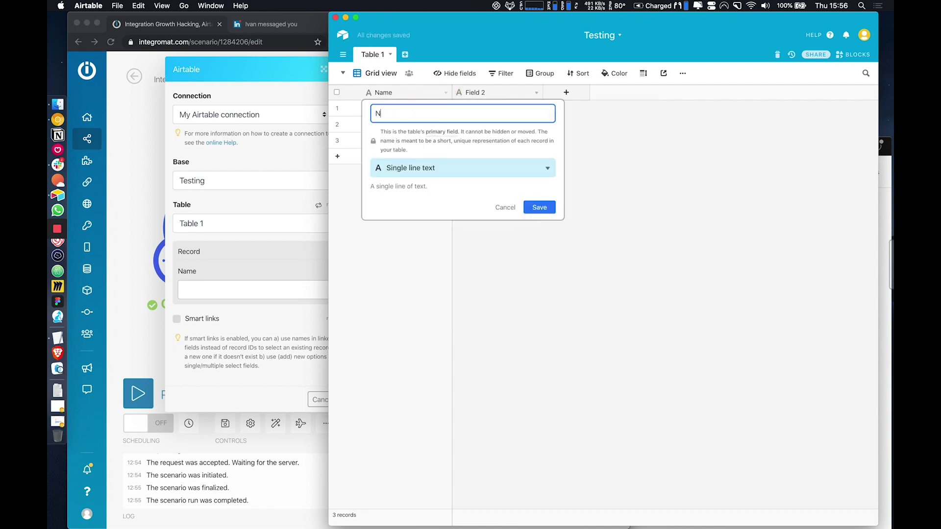
type("ame")
type("LinkedIn U")
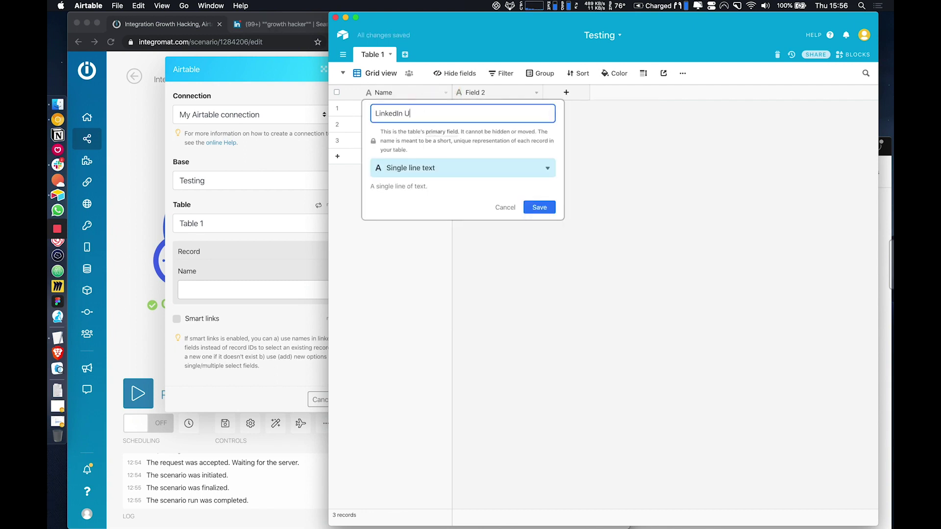
type("rl")
key("Return")
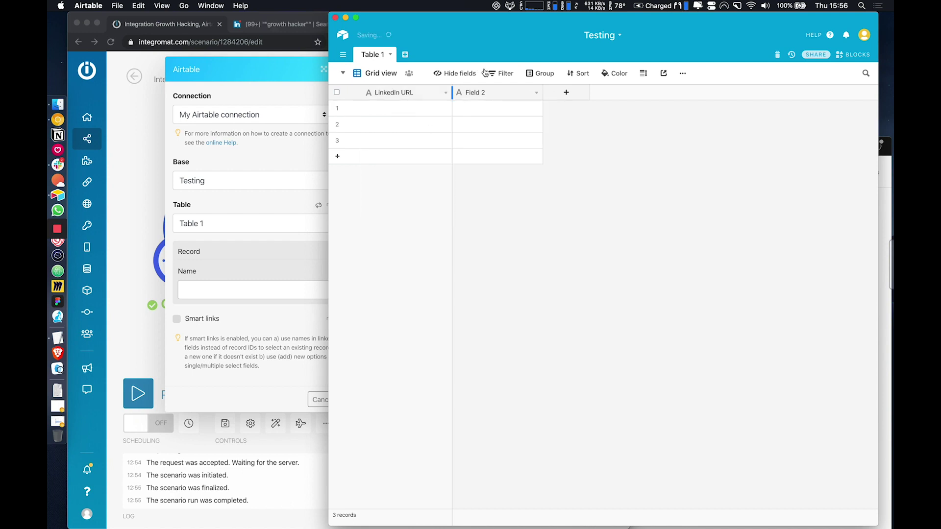
left_click(536, 93)
left_click(514, 109)
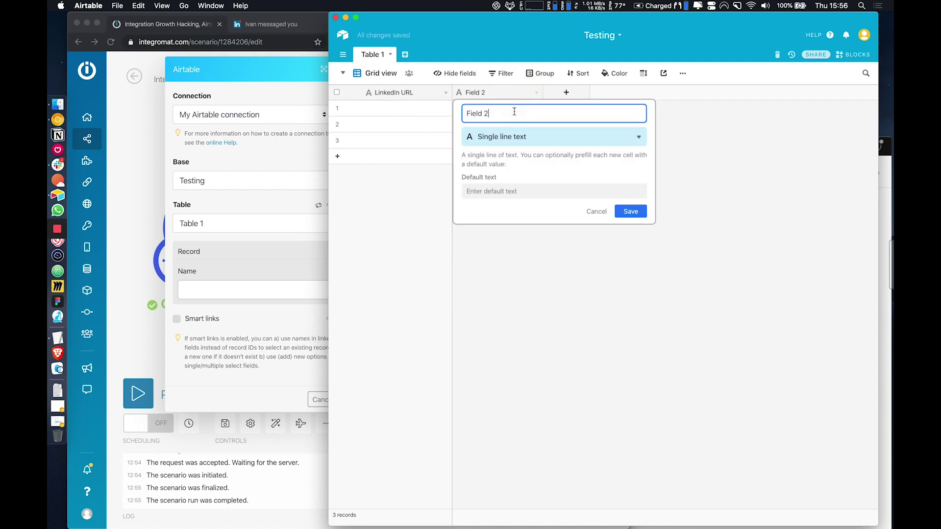
type("First NAme")
key("Return")
Add columns 'Last NAme', 'Connection Degree', 'Location' and 'Job Title' to Table 1
left_click(566, 92)
type("Last")
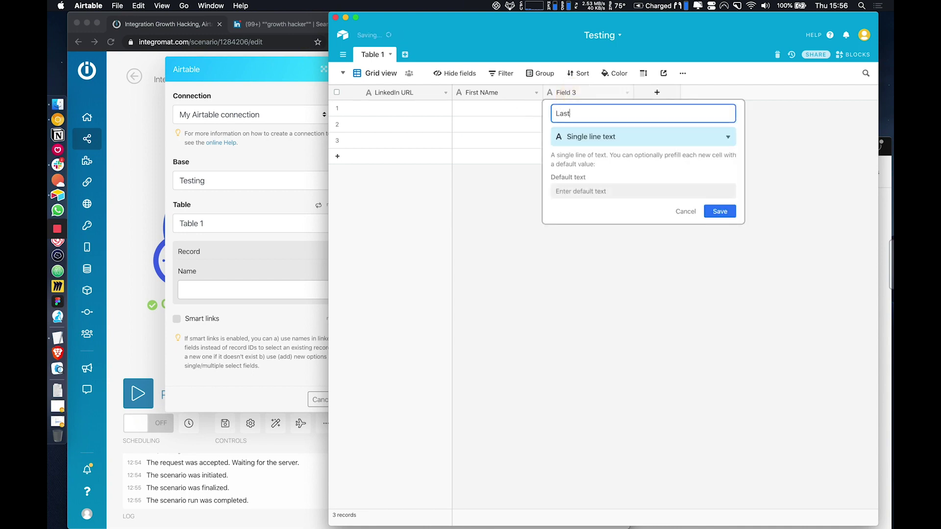
type(" NAme")
key("Return")
left_click(657, 92)
type("Co")
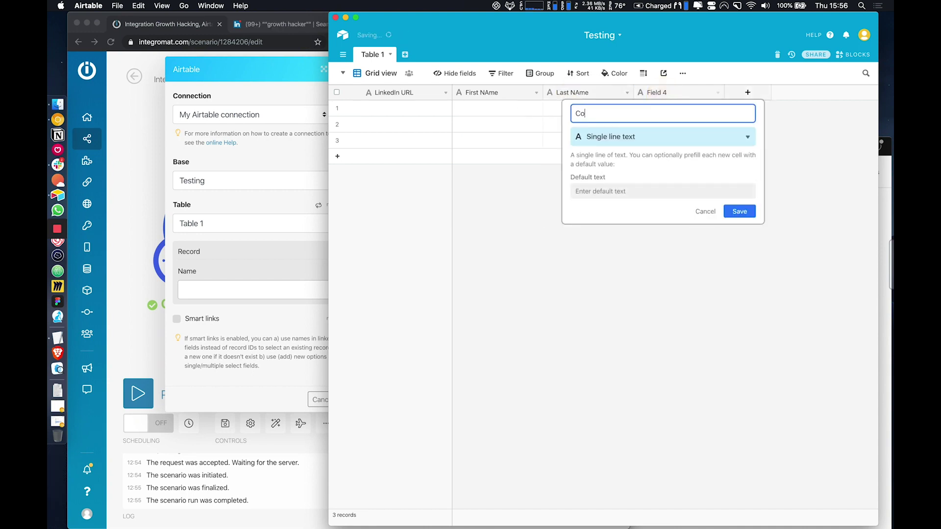
type("nnefctio")
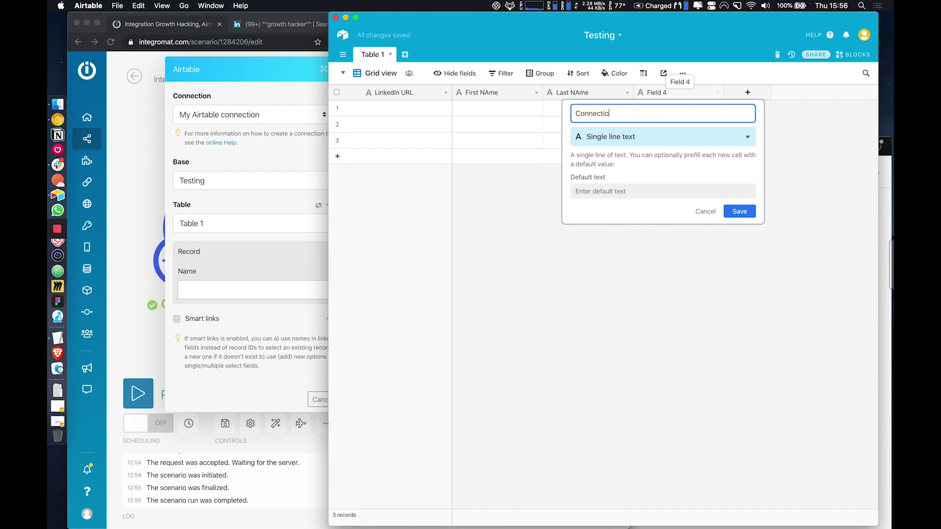
type("n Degree")
key("Return")
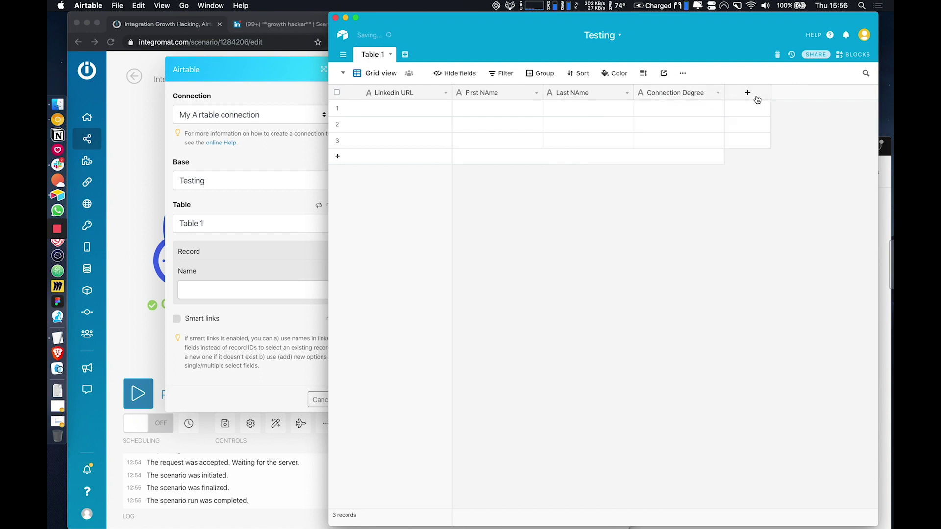
left_click(756, 98)
type("Location")
key("Return")
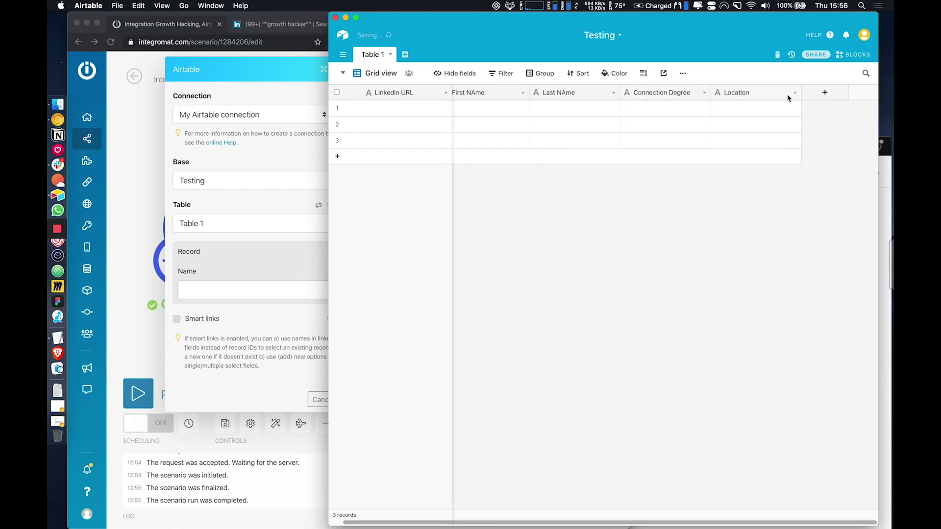
left_click(832, 98)
type("Job Title")
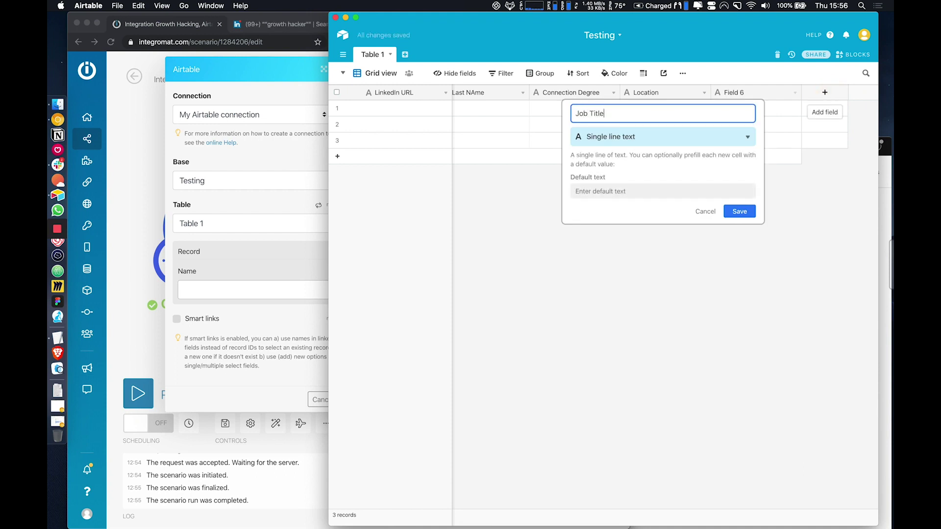
key("Return")
Inspect the Growth Hacking run output to check the resultObject array of profiles
left_click(231, 269)
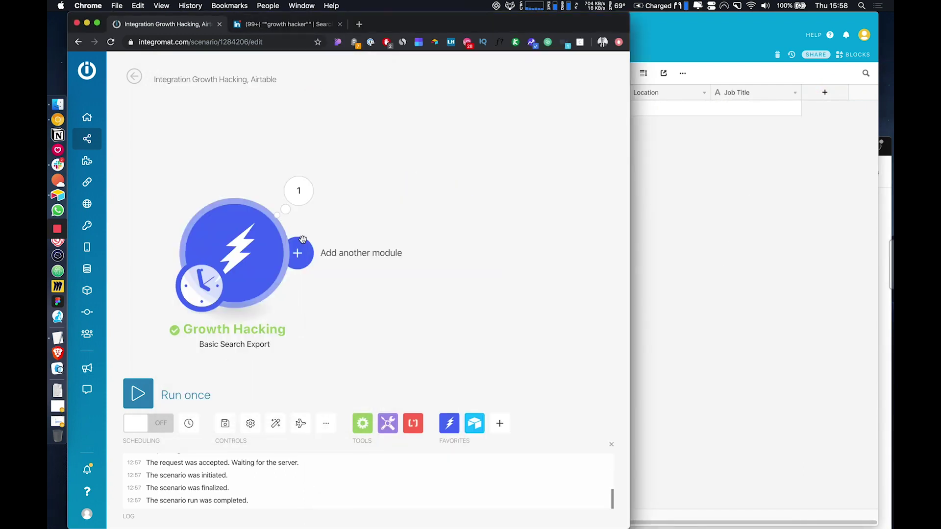
left_click(299, 190)
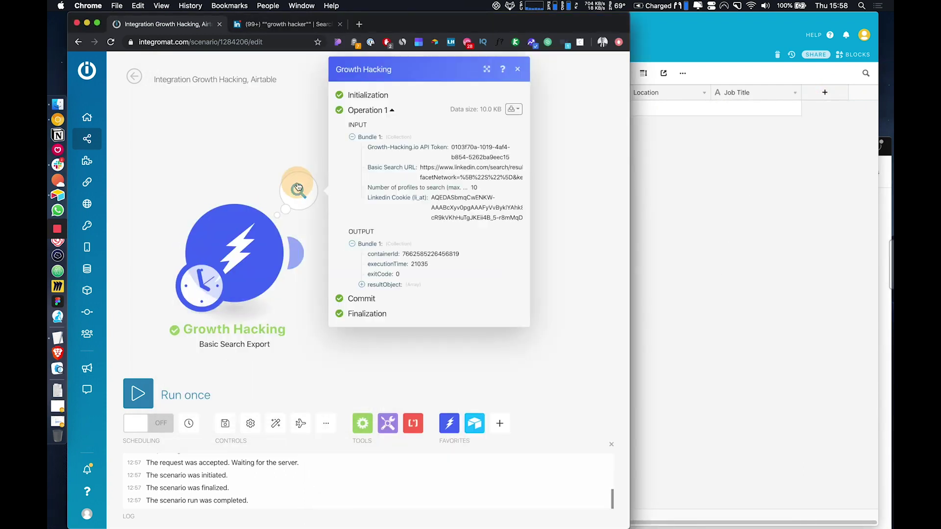
left_click(377, 284)
left_click(379, 285)
left_click(566, 318)
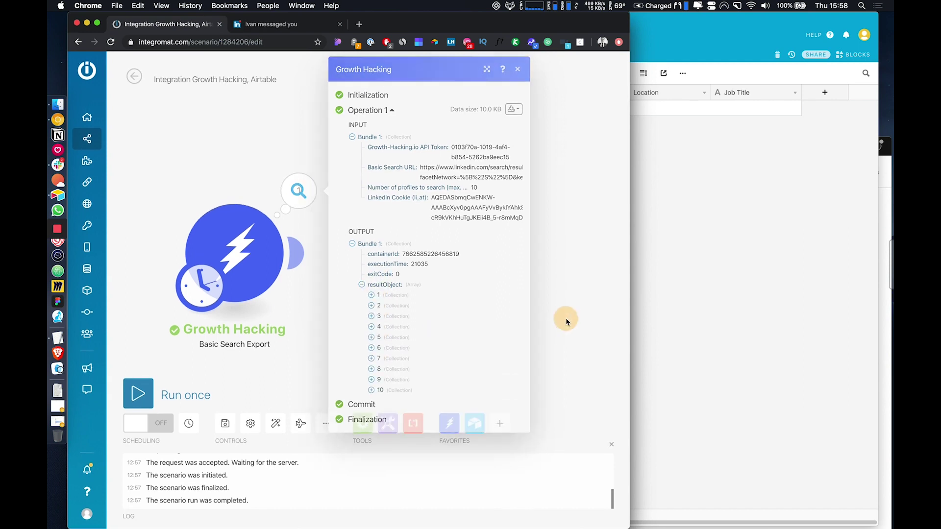
Add a Flow Control Iterator after Growth Hacking with resultObject[] mapped as its Array
left_click(305, 258)
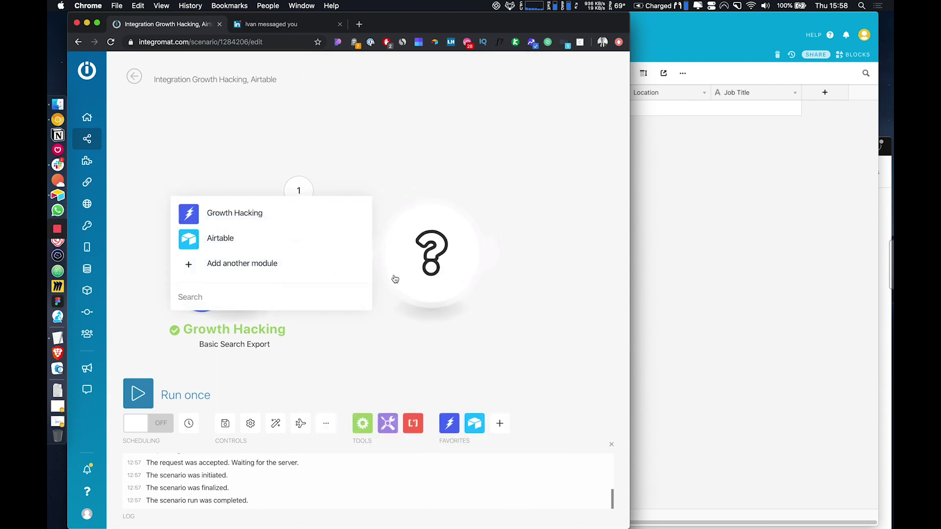
type("iterator")
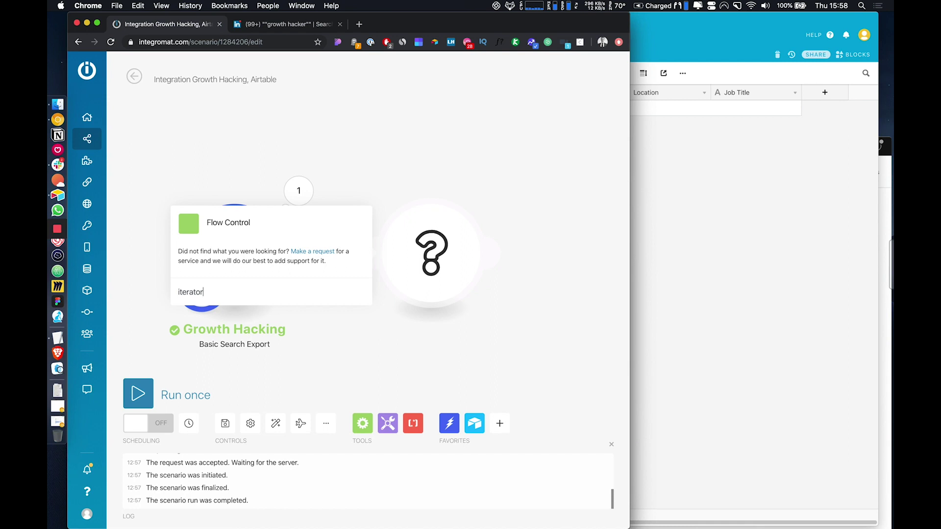
left_click(315, 227)
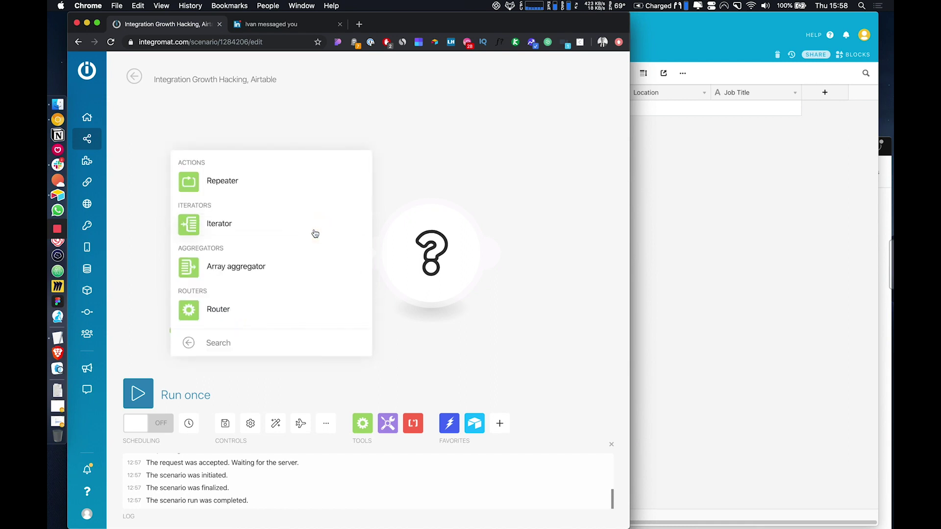
left_click(286, 233)
left_click(257, 260)
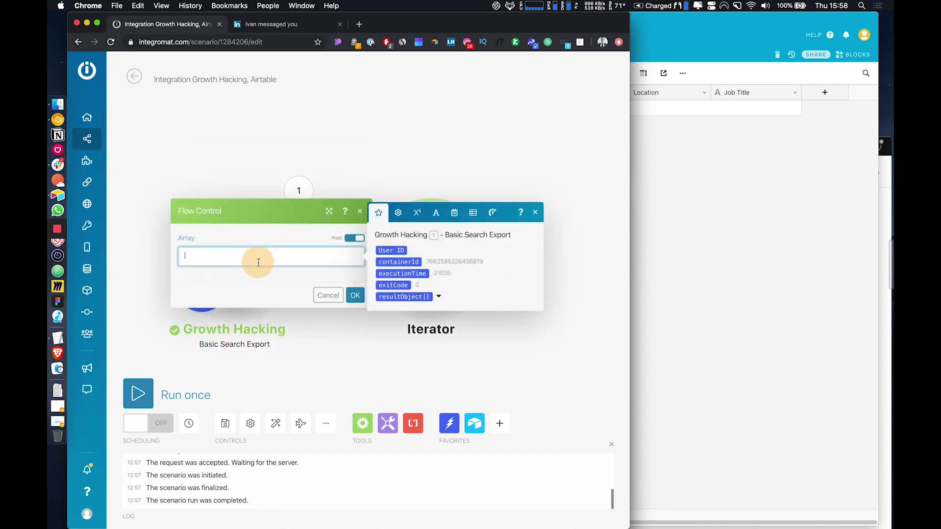
left_click(439, 297)
left_click_drag(402, 209, 275, 255)
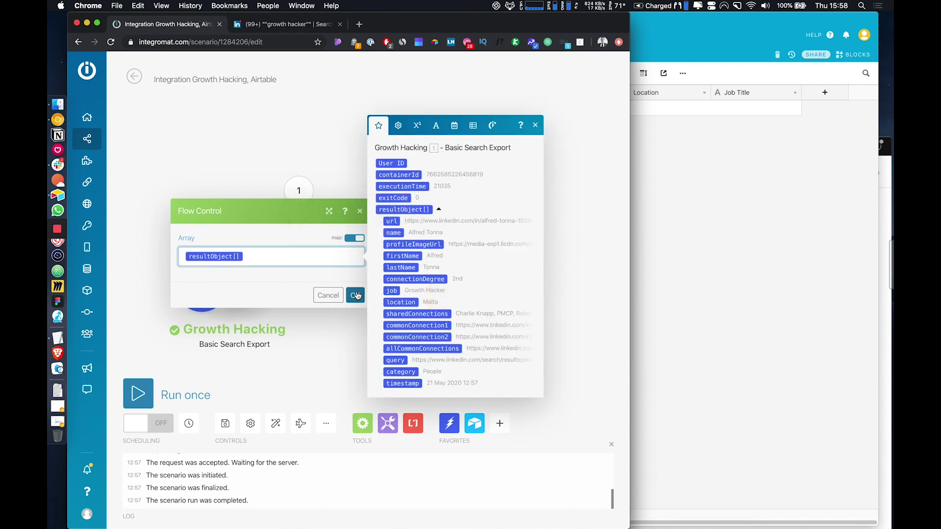
left_click(354, 295)
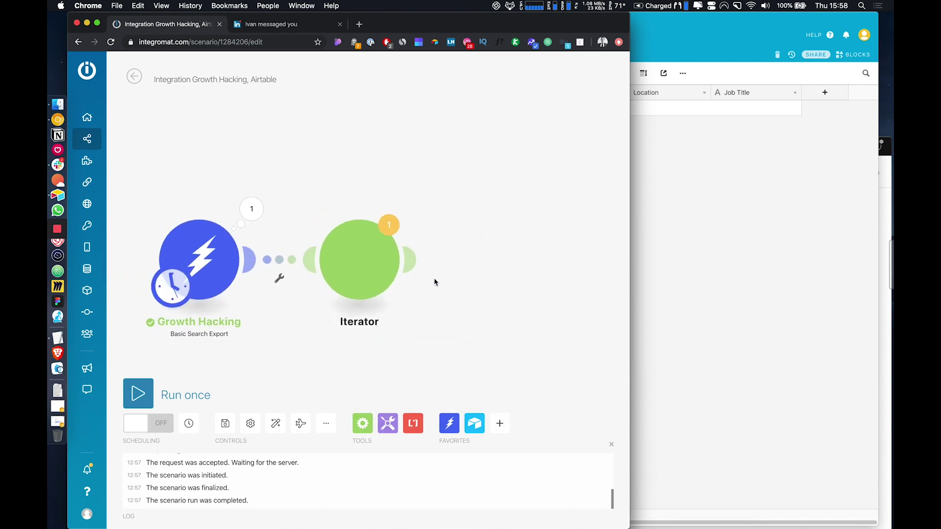
Add an Airtable 'Create a record' module after the Iterator and open its settings
left_click(417, 273)
left_click(357, 247)
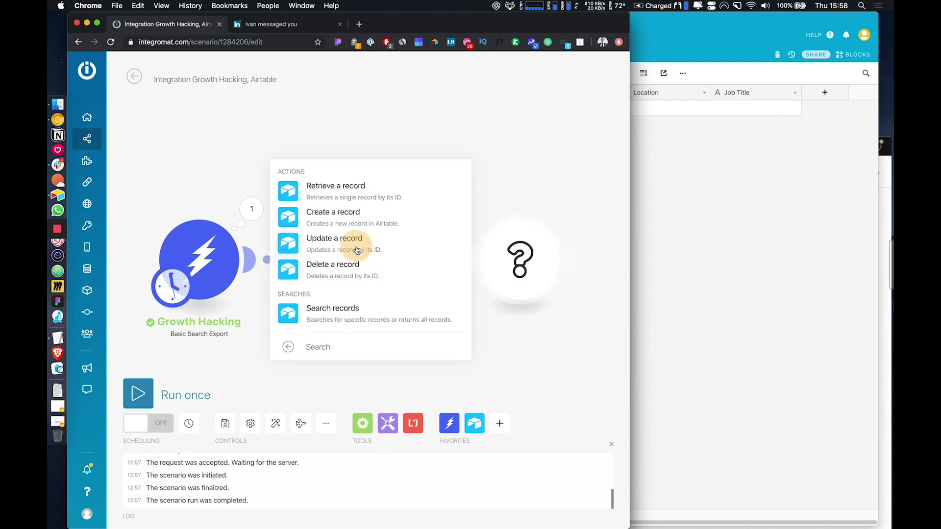
left_click(348, 226)
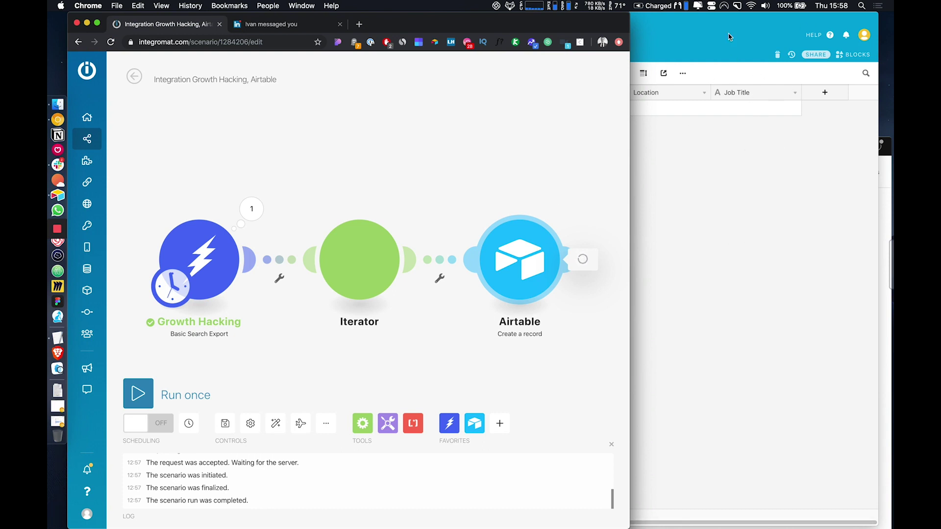
left_click_drag(566, 169, 464, 184)
left_click(399, 287)
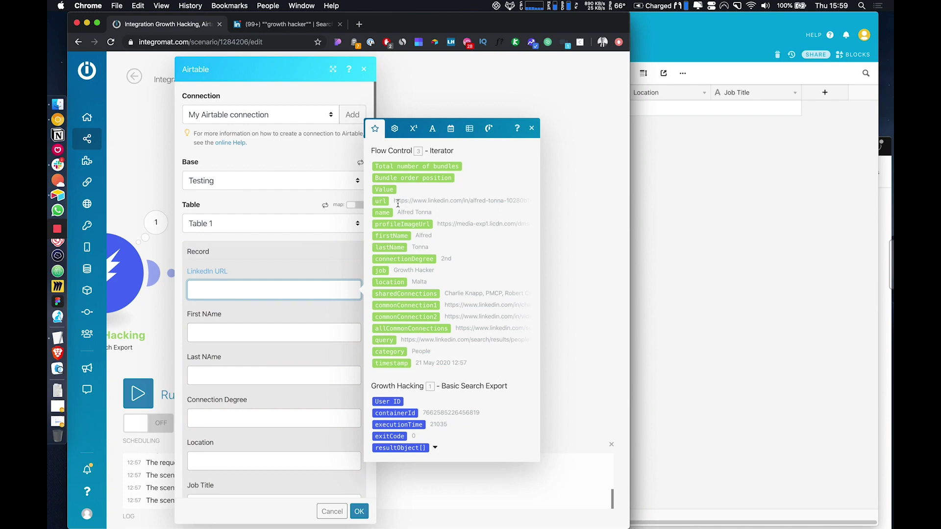
Map the Iterator's url, firstName and lastName into LinkedIn URL, First NAme and Last NAme
left_click(380, 200)
left_click(294, 325)
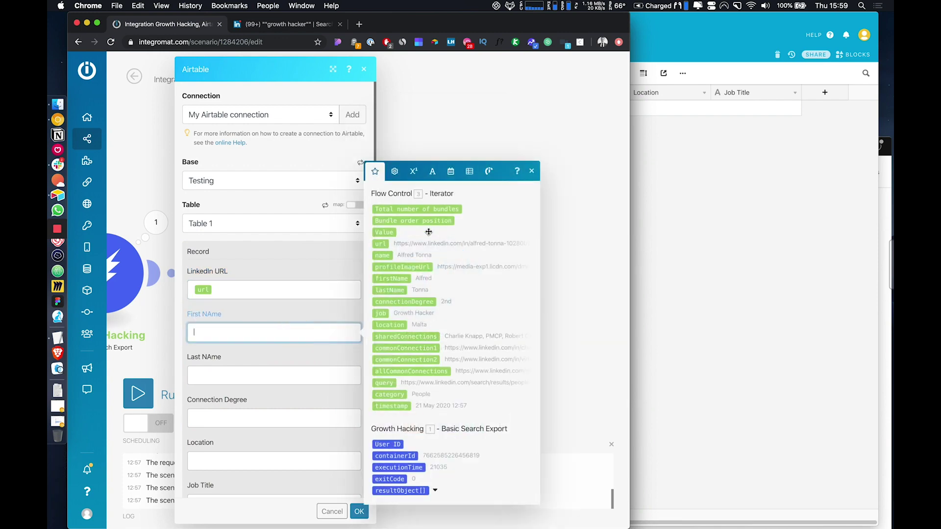
left_click(394, 279)
left_click(265, 375)
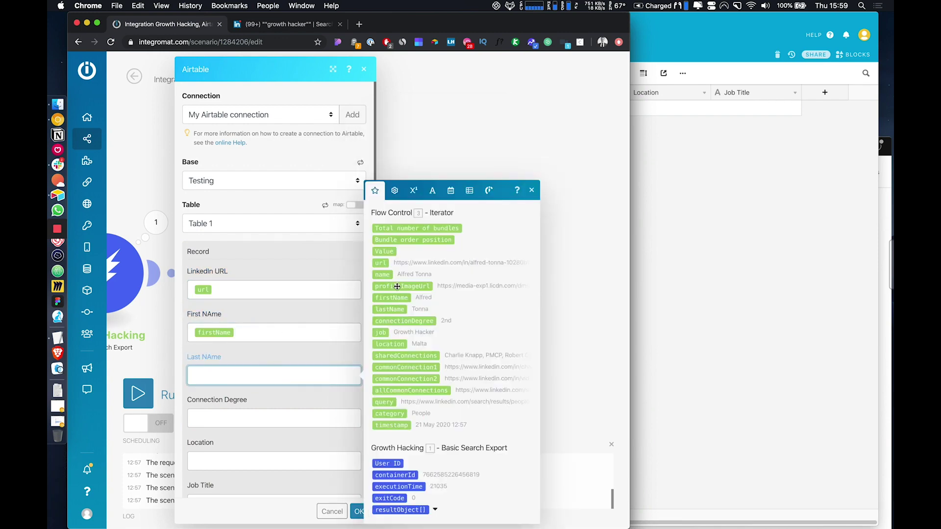
left_click(393, 305)
Map connectionDegree, location and job into Connection Degree, Location and Job Title, then confirm
left_click(273, 415)
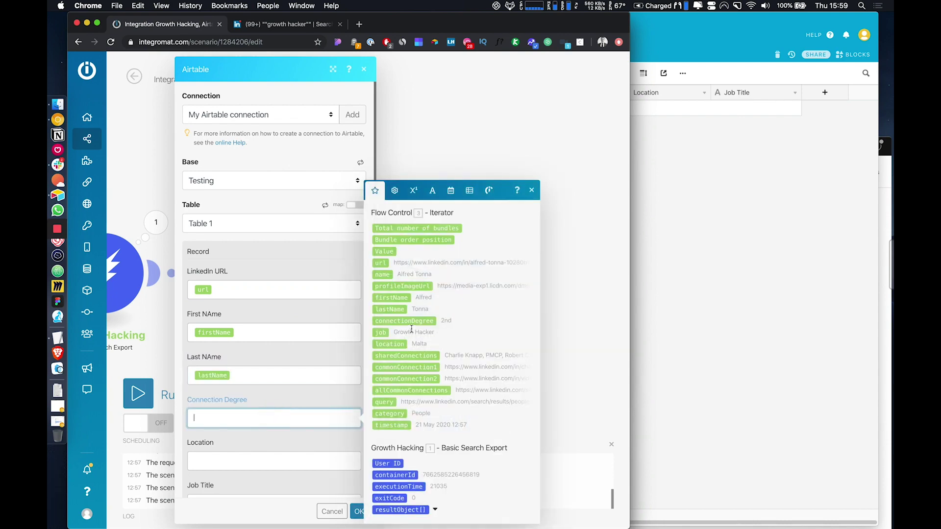
left_click(412, 321)
scroll(279, 386, "down", 3)
left_click(280, 360)
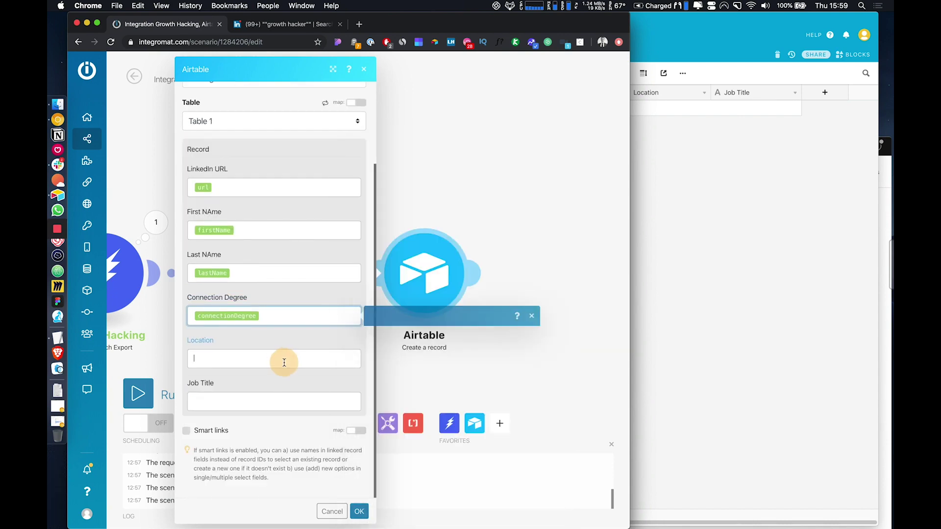
left_click(393, 344)
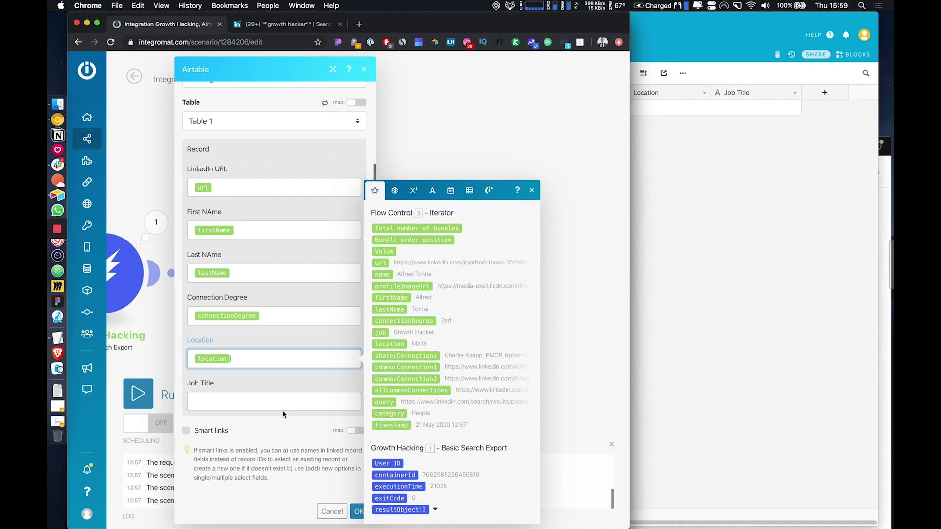
left_click(289, 402)
left_click(384, 334)
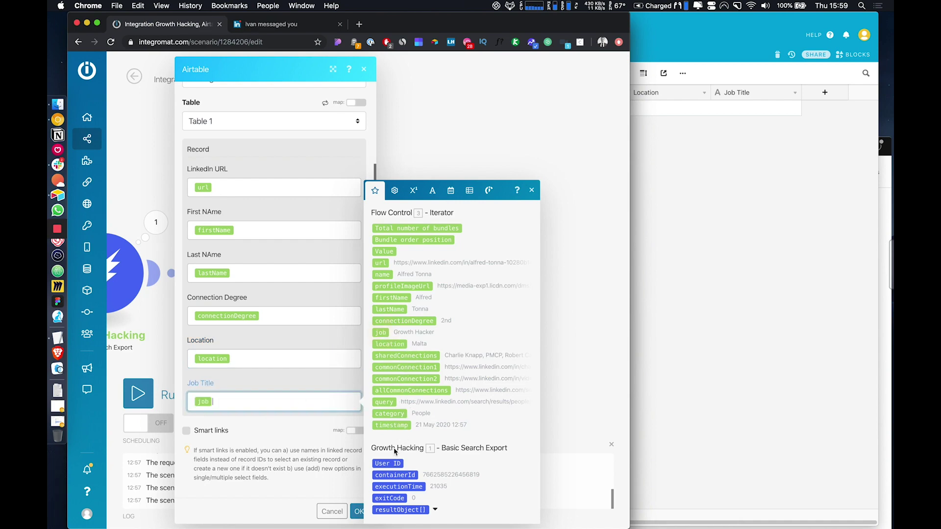
left_click(358, 512)
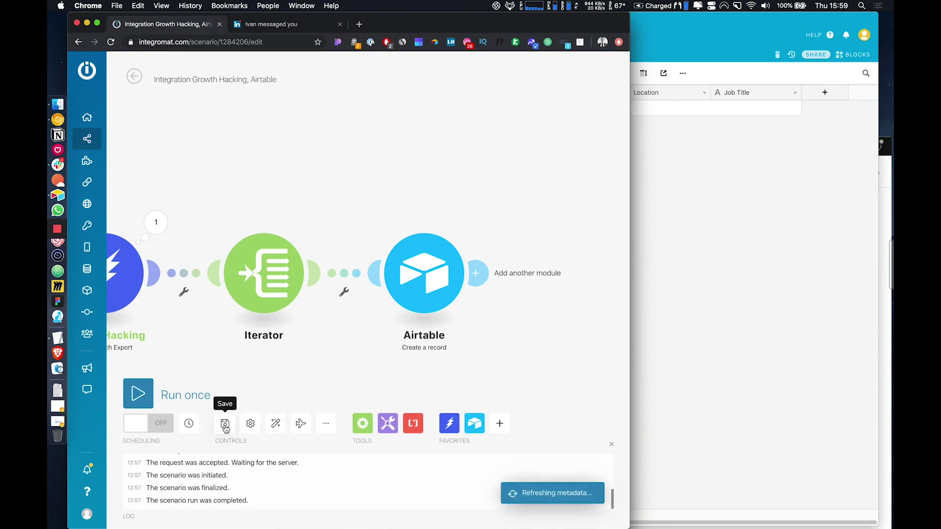
Save the Router-free Growth Hacking → Iterator → Airtable scenario and run it once
key("ctrl+s")
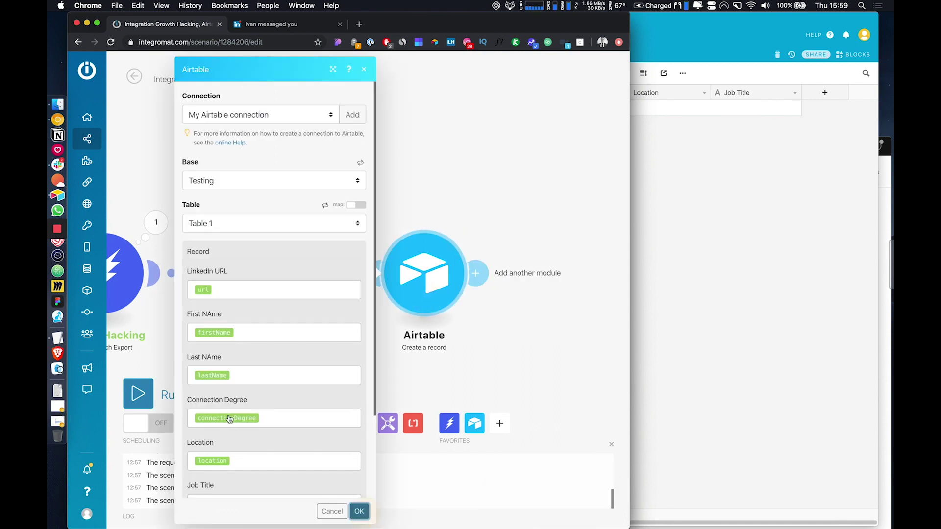
left_click(359, 512)
left_click(225, 423)
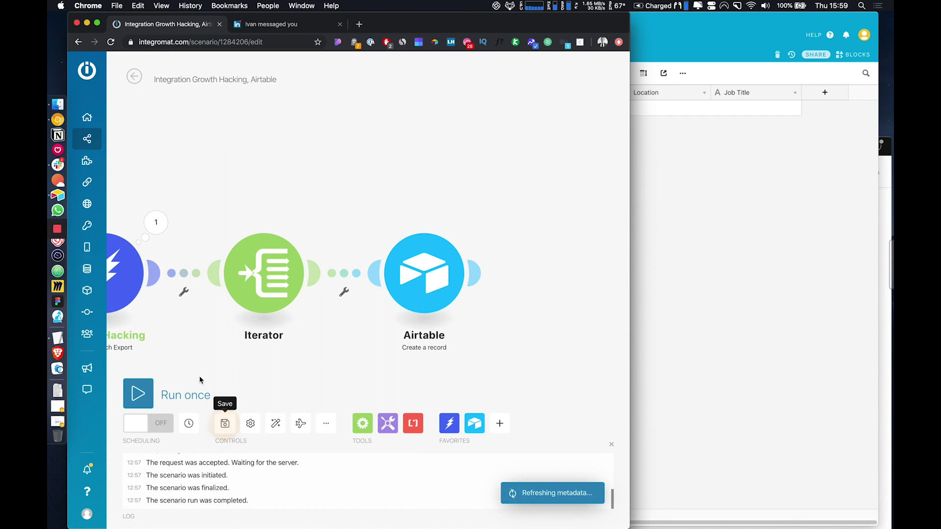
left_click(148, 399)
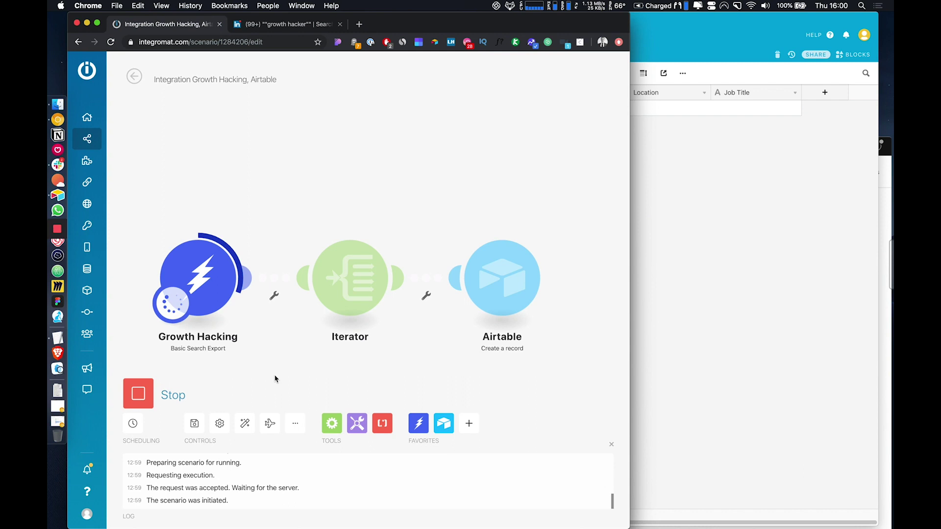
Check the 10 new LinkedIn profile rows in Airtable's Table 1, then move its window right
left_click(664, 21)
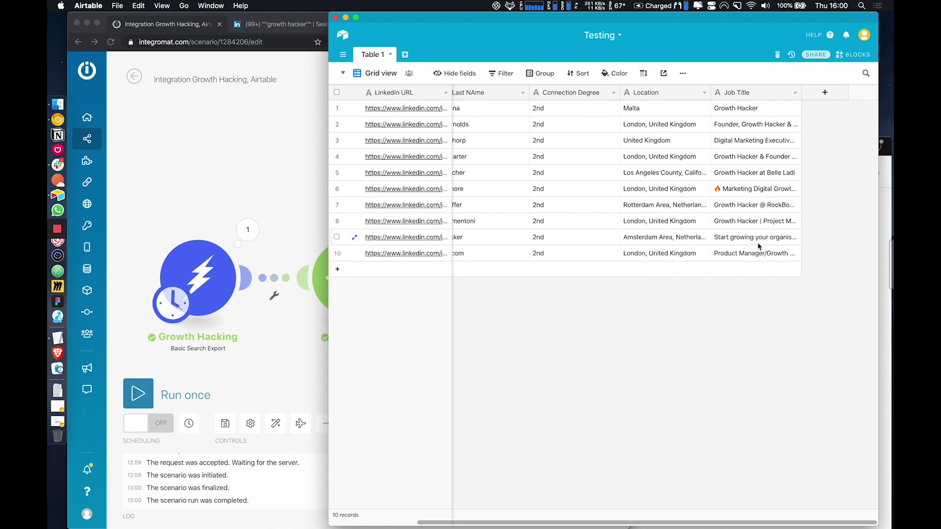
key("ctrl+Right")
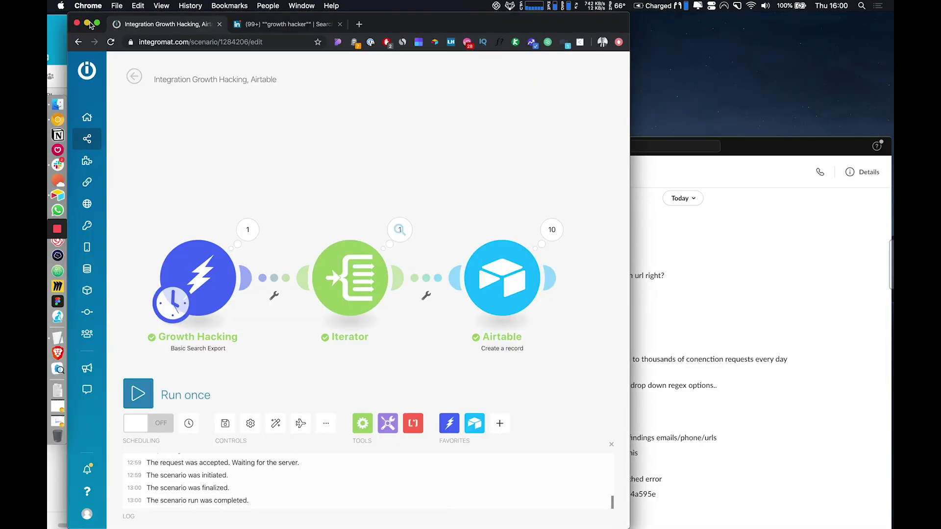
key("super+Tab")
left_click_drag(170, 8, 439, 7)
Change Growth Hacking's number of profiles to search to 1000 and run the scenario once
left_click(269, 153)
scroll(319, 211, "down", 2)
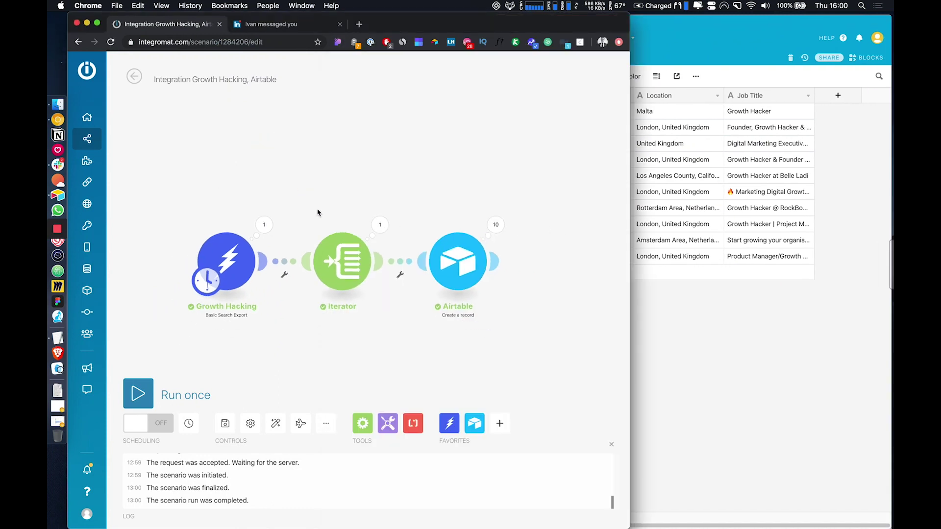
left_click_drag(318, 210, 417, 173)
left_click_drag(269, 254, 204, 255)
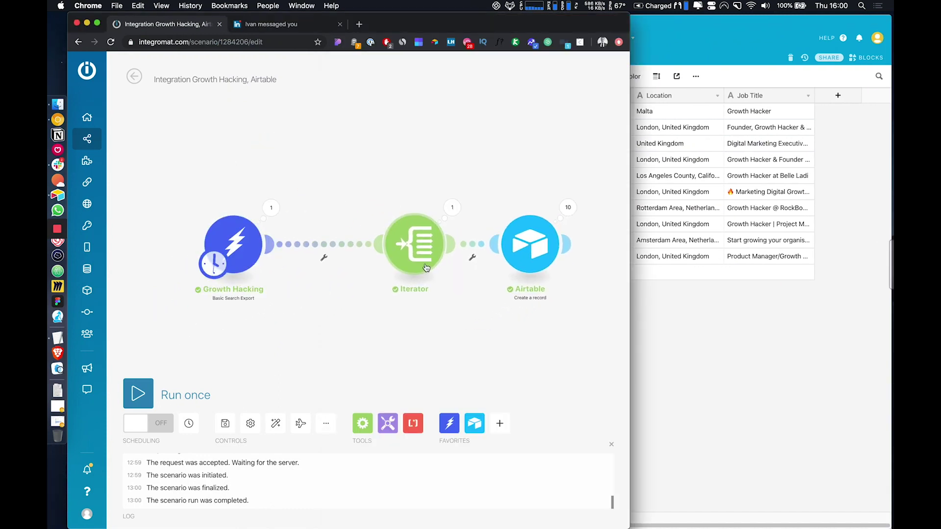
left_click(258, 261)
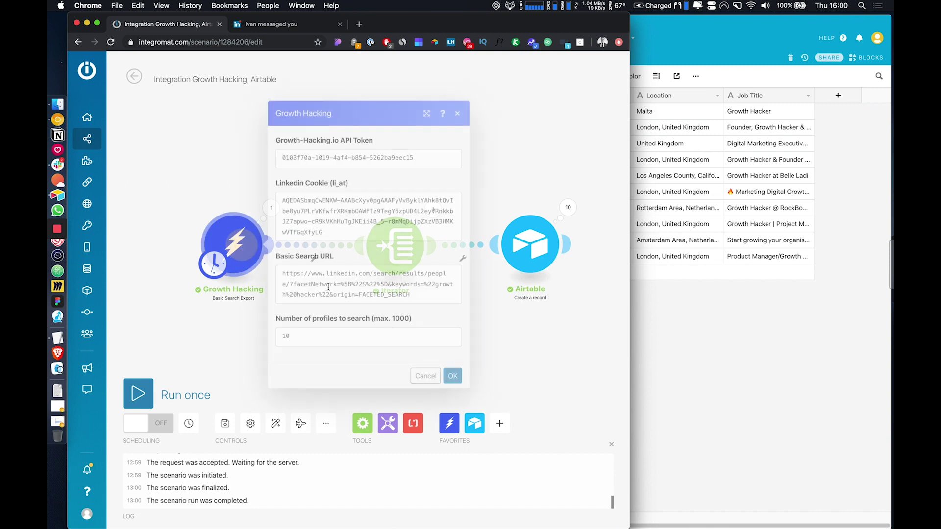
left_click(362, 338)
type("0")
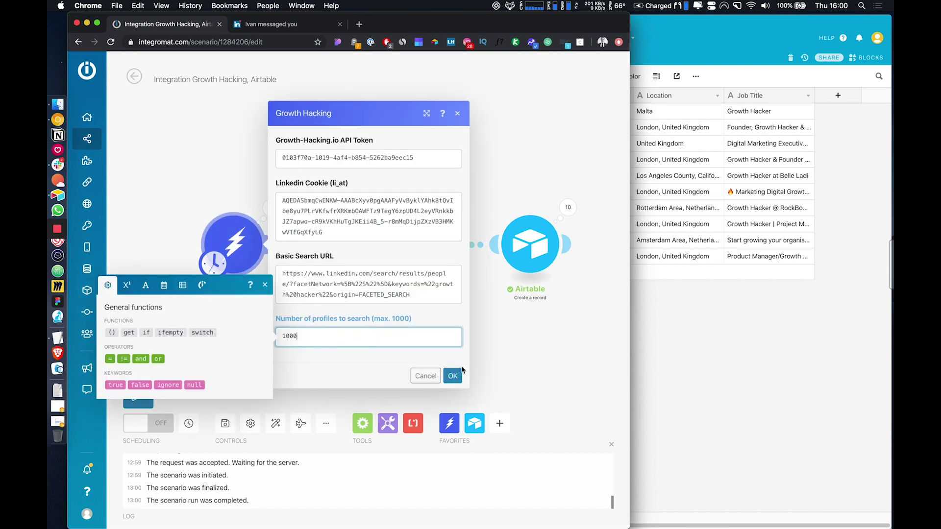
type("0")
left_click(451, 375)
left_click(138, 394)
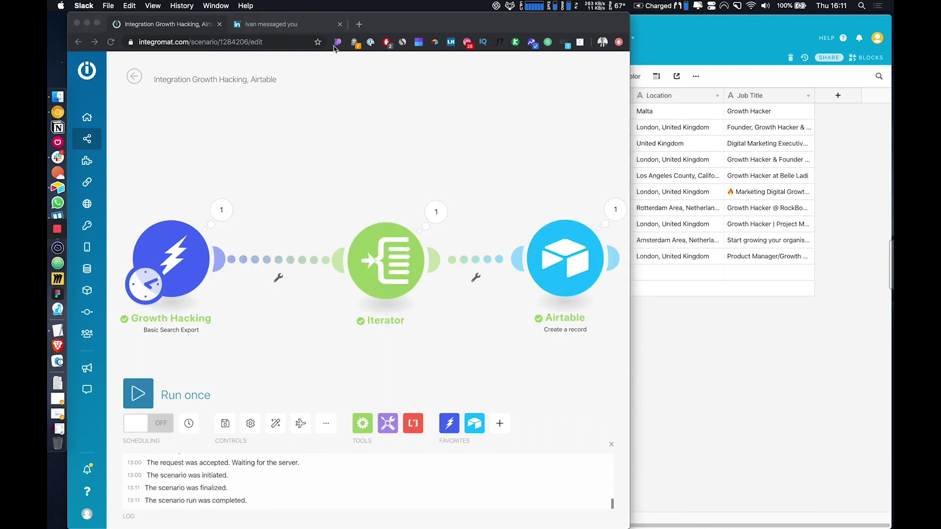
Insert a Router between Growth Hacking and Iterator, add a second route, and auto-align the layout
left_click_drag(327, 160, 435, 138)
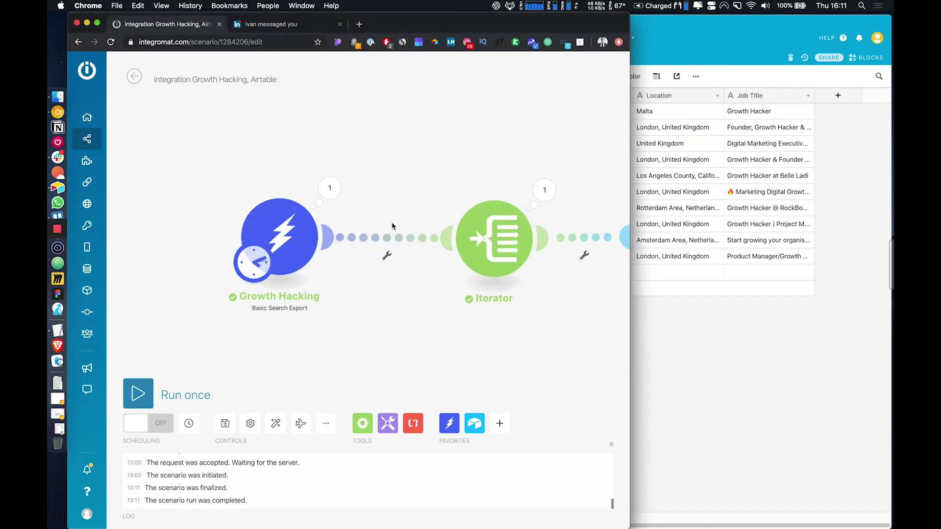
left_click_drag(310, 244, 236, 233)
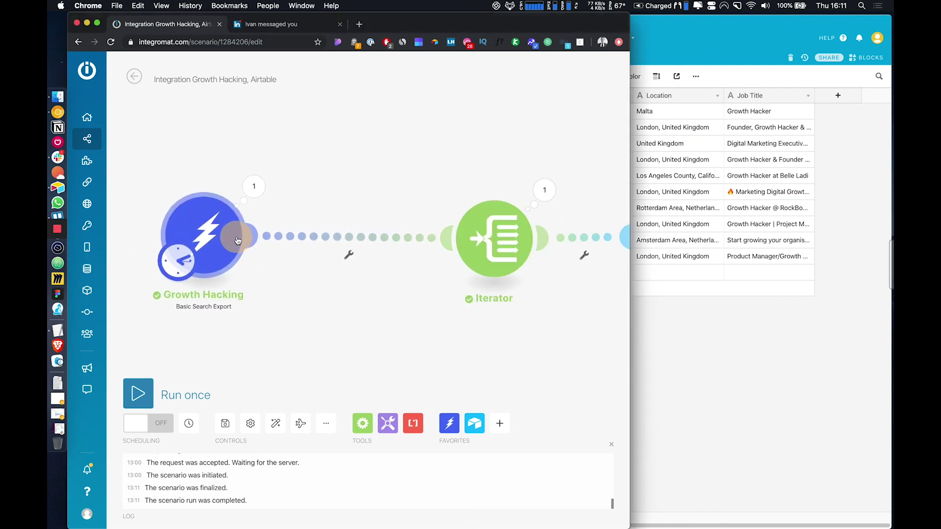
right_click(345, 242)
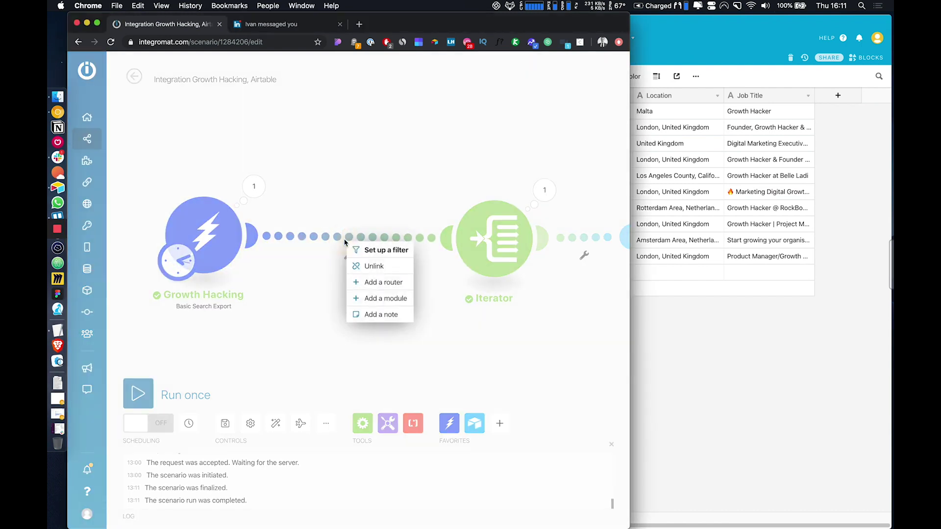
left_click(388, 282)
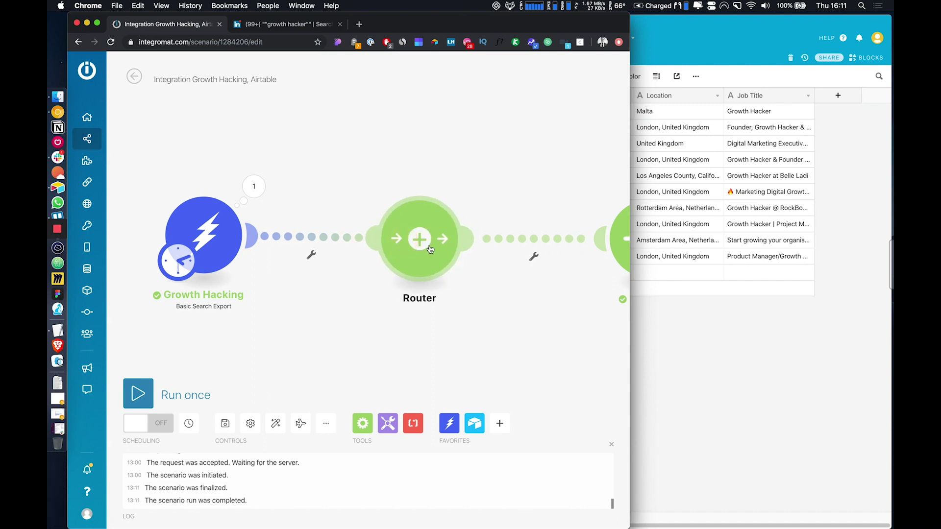
left_click(429, 249)
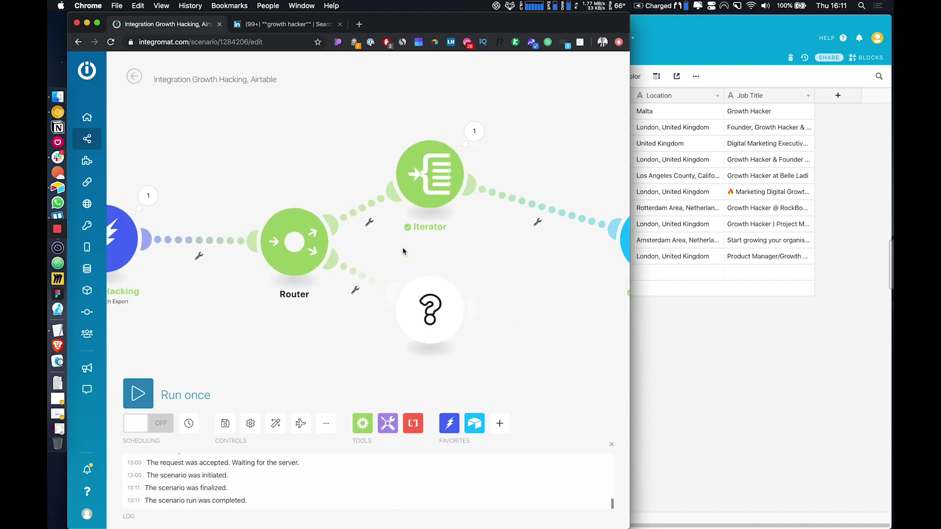
left_click(273, 420)
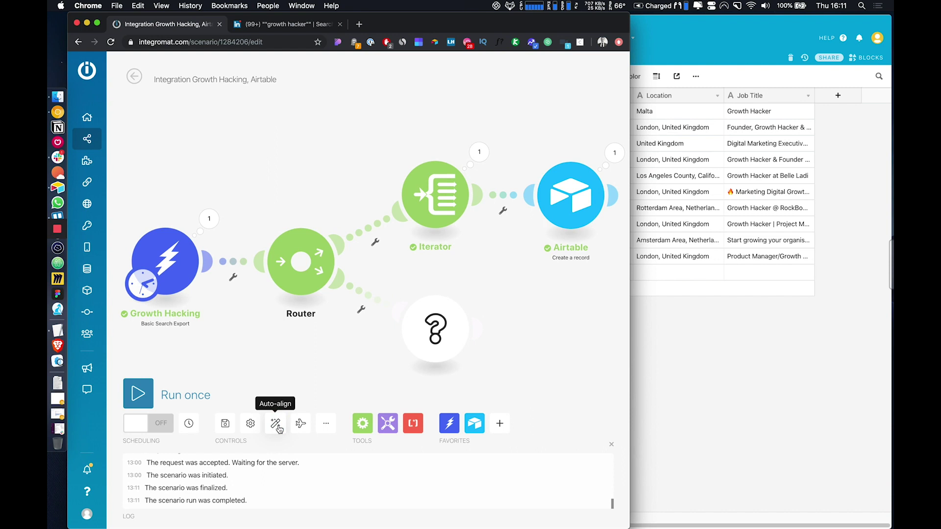
Search 'htt' and choose HTTP for the new route's empty module
left_click(449, 344)
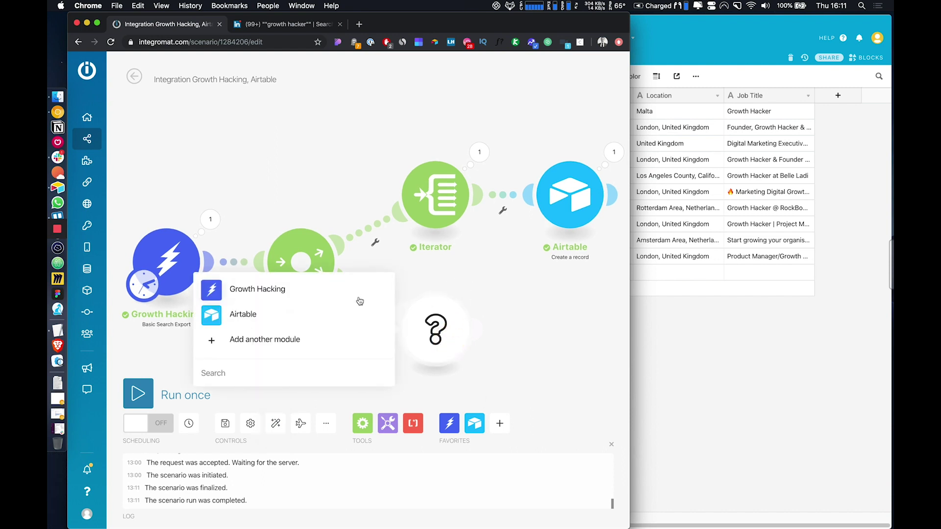
type("h")
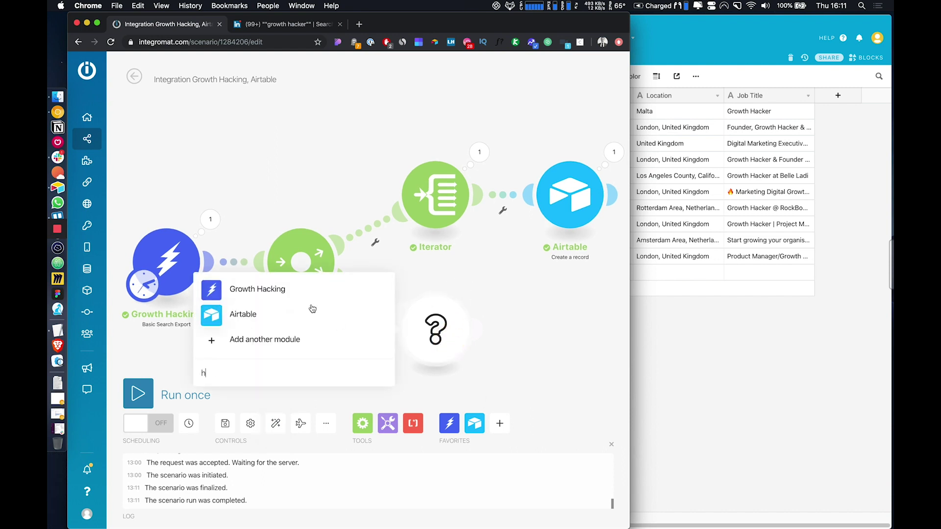
type("tt")
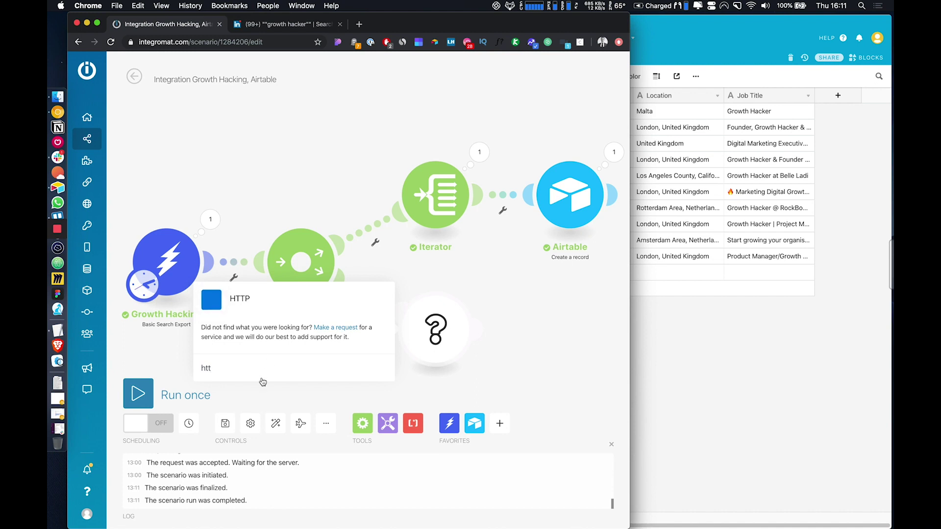
left_click(364, 307)
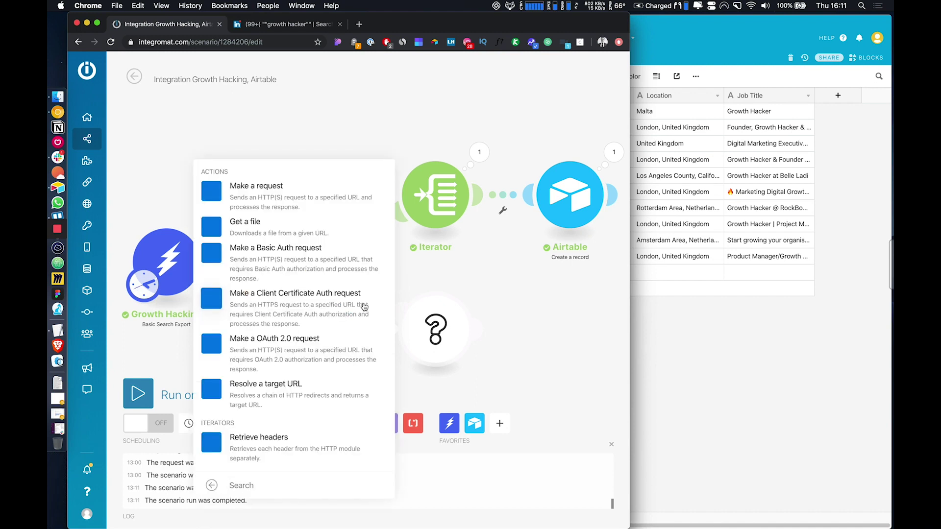
Add an HTTP Make a request with URL mapped to resultObject jsonUrl and Parse response enabled
left_click(274, 188)
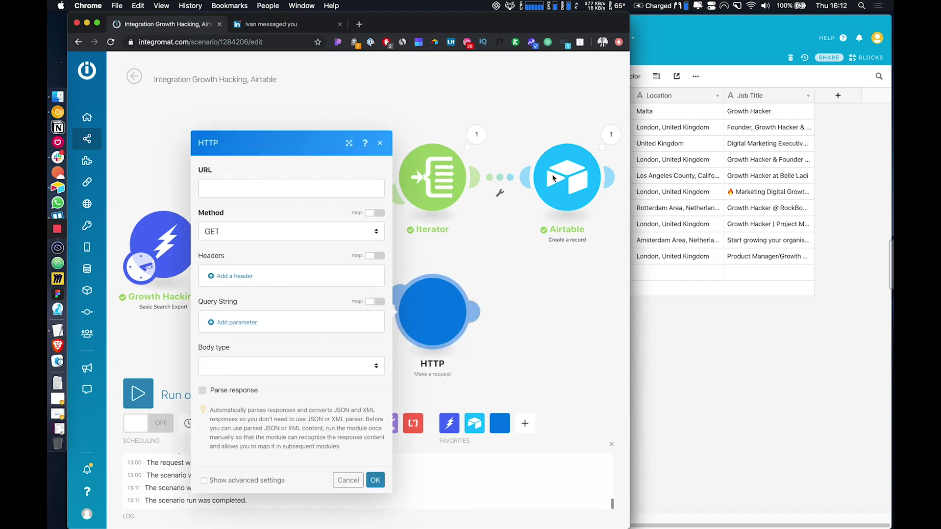
left_click(251, 191)
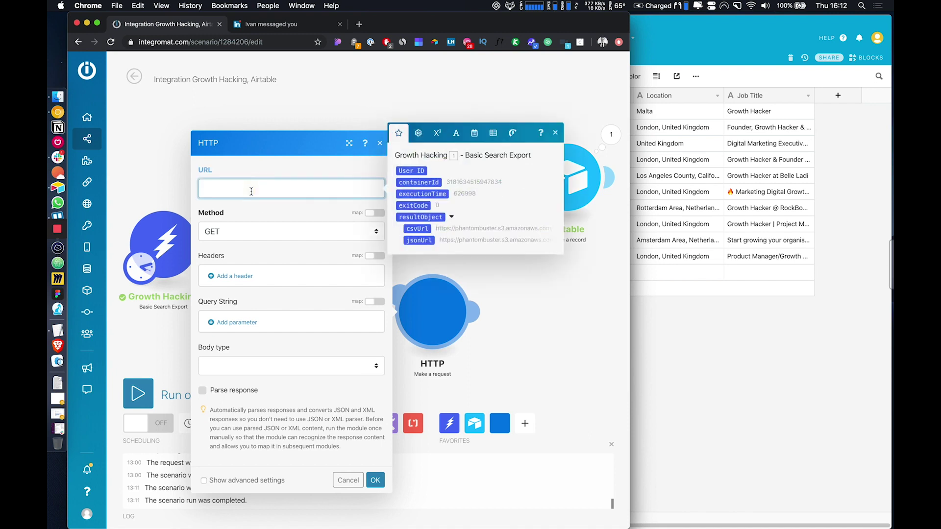
left_click_drag(422, 243, 421, 242)
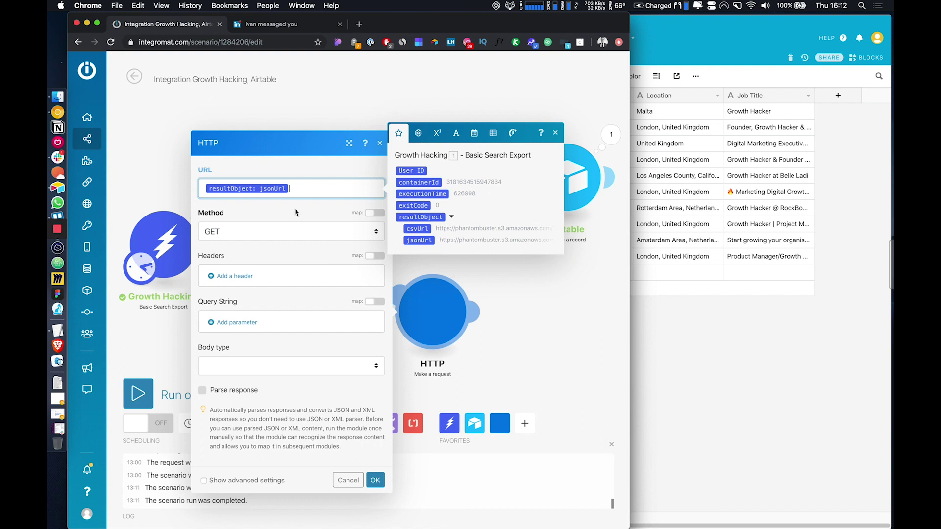
left_click(202, 391)
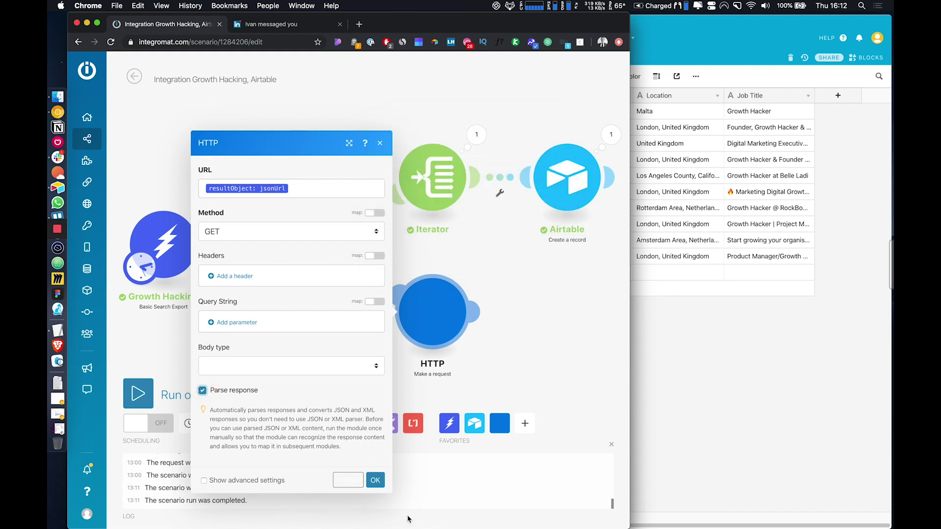
left_click(376, 480)
Filter the HTTP route so it passes only when jsonUrl Exists
left_click(360, 281)
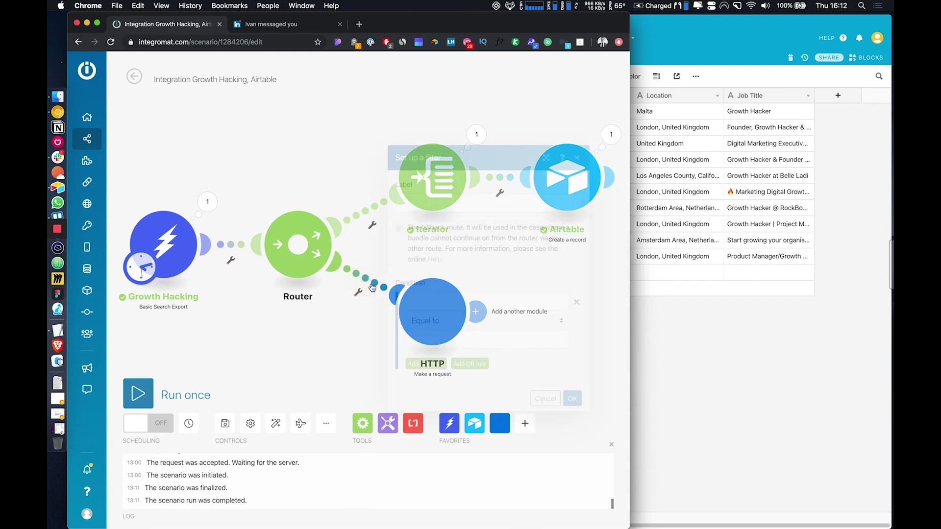
left_click(430, 300)
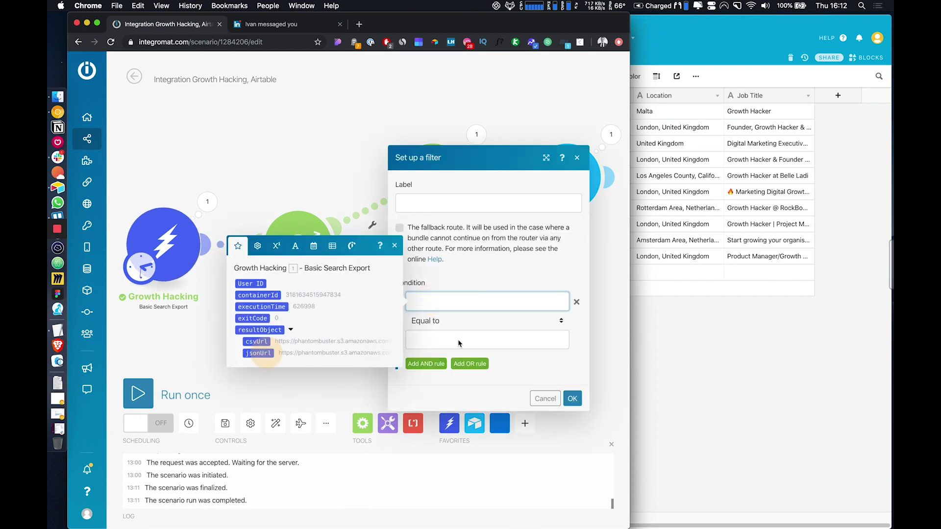
left_click(257, 352)
left_click(447, 327)
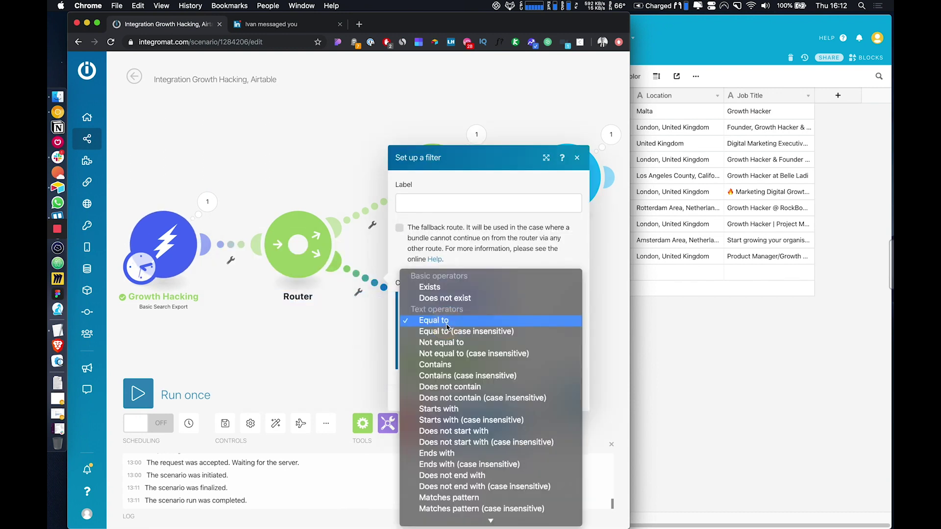
left_click(436, 288)
left_click(572, 389)
Filter the Iterator route so it passes only when jsonUrl Does not exist
left_click(373, 225)
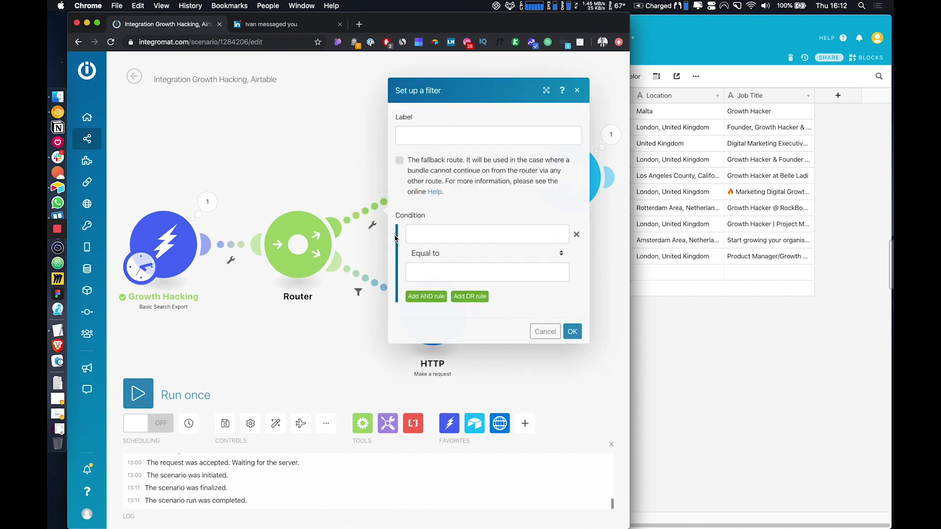
left_click(433, 230)
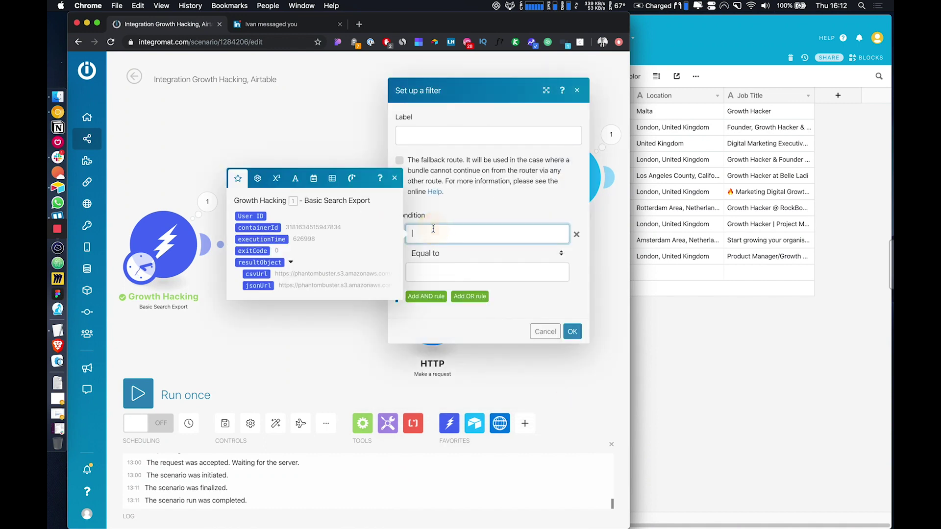
left_click(258, 285)
left_click(502, 256)
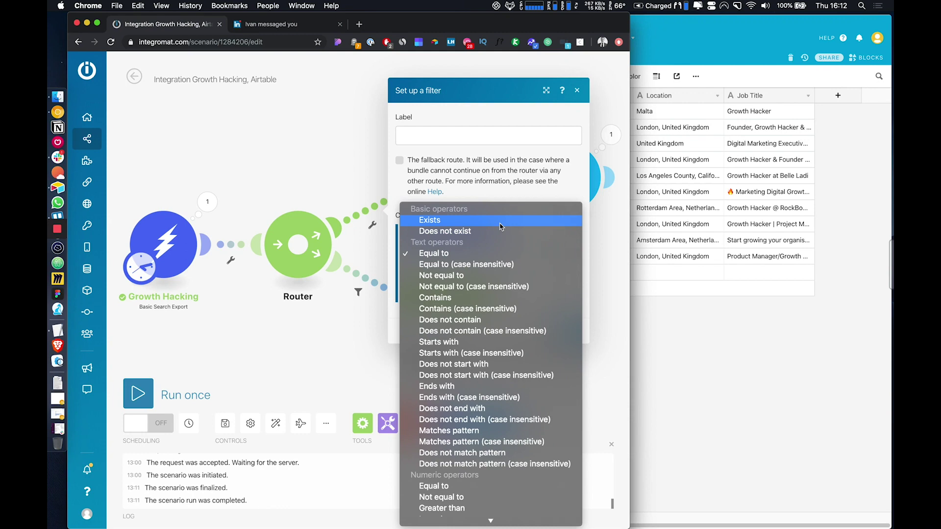
left_click(500, 231)
left_click(571, 321)
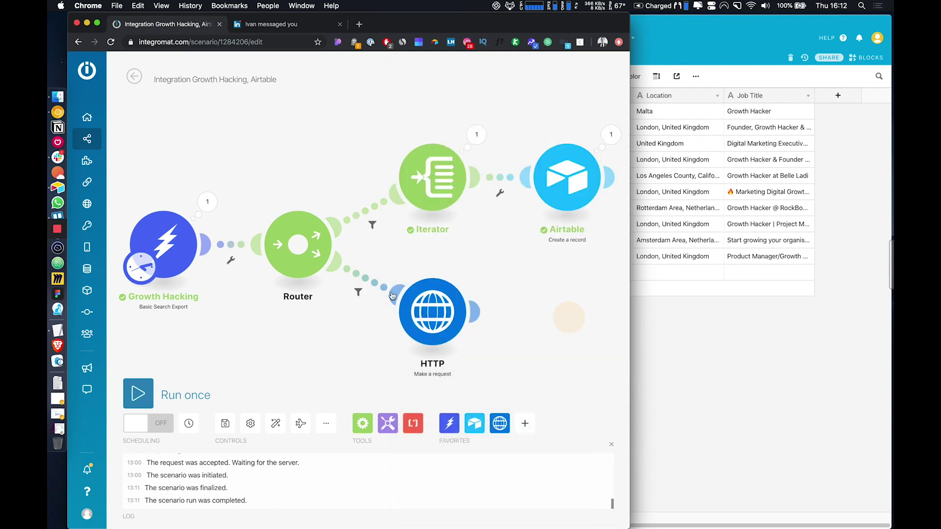
Add a Flow Control Iterator after HTTP with its Array mapped to the HTTP response Data
left_click_drag(478, 344, 433, 330)
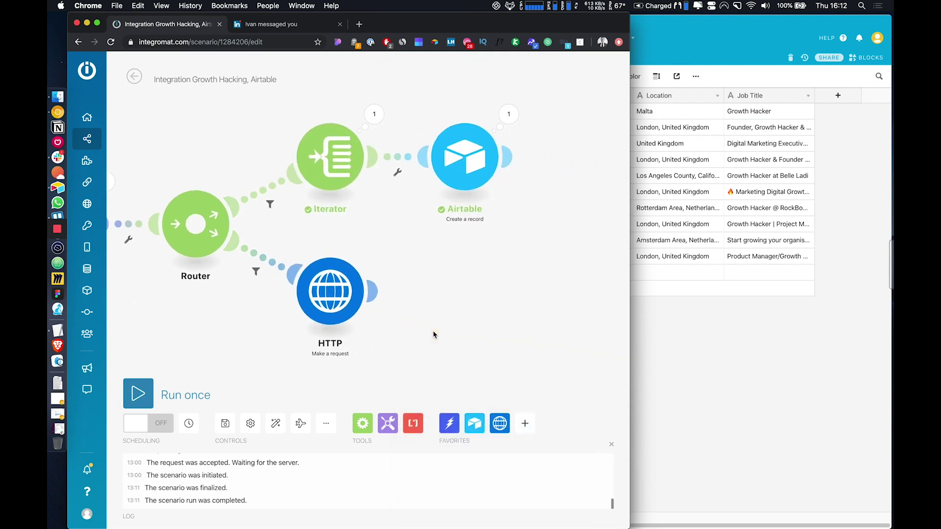
left_click(373, 292)
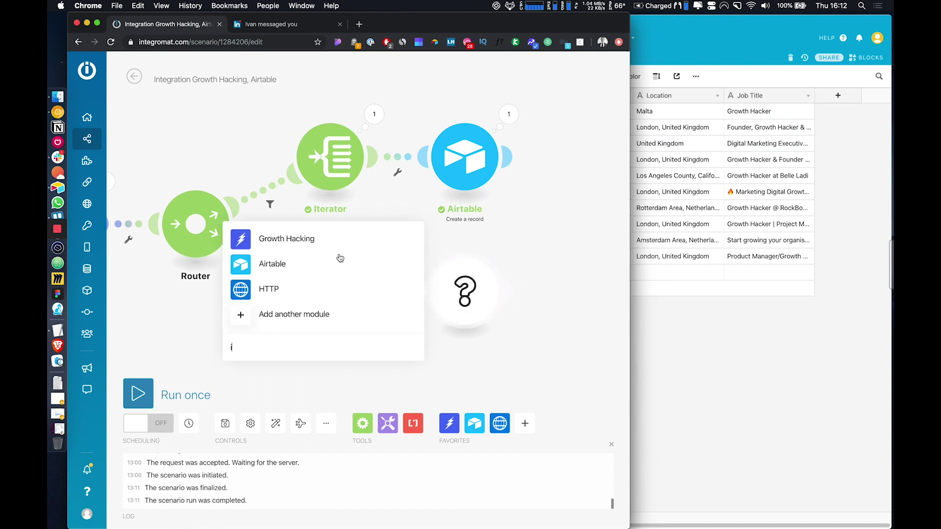
type("it")
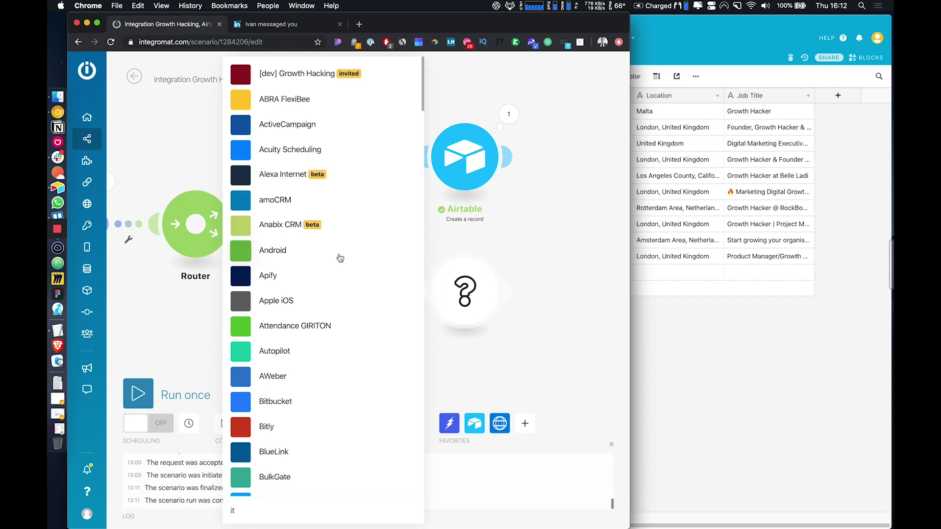
type("er")
left_click(310, 134)
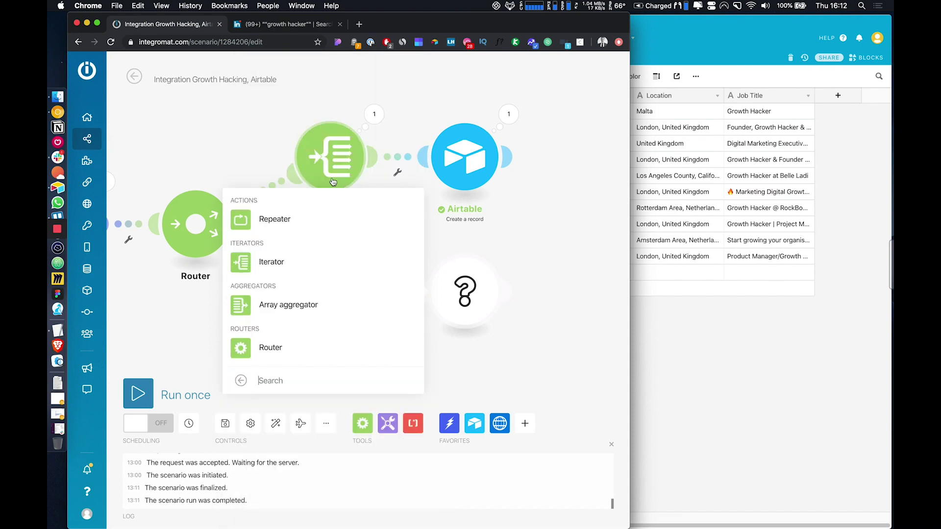
left_click(304, 261)
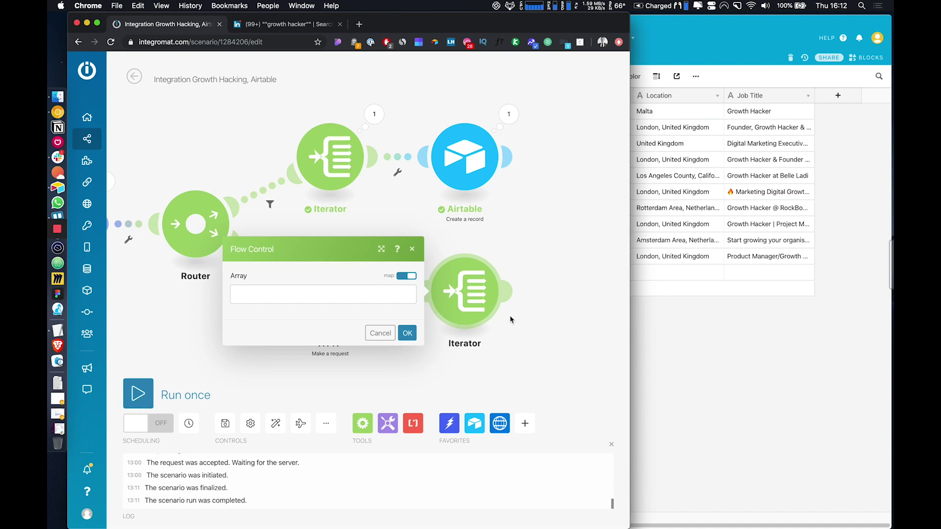
left_click(357, 295)
left_click(438, 276)
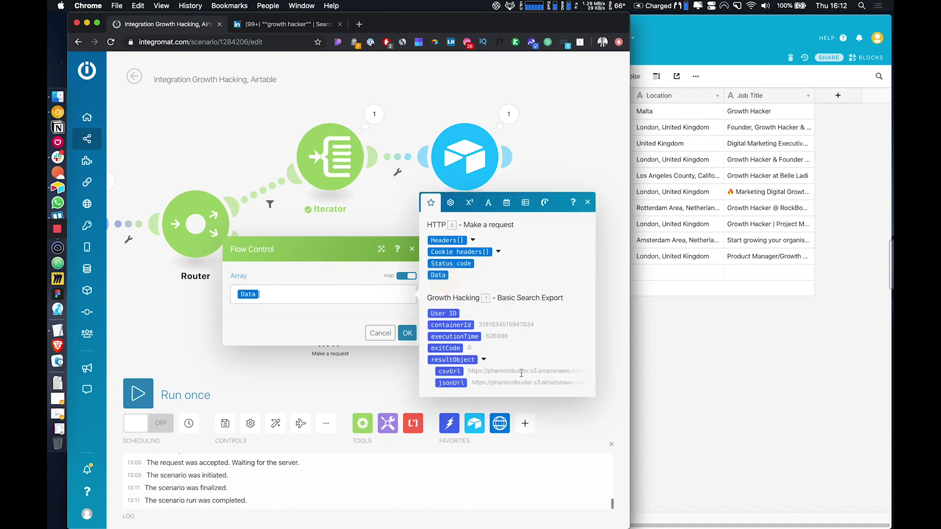
left_click(407, 333)
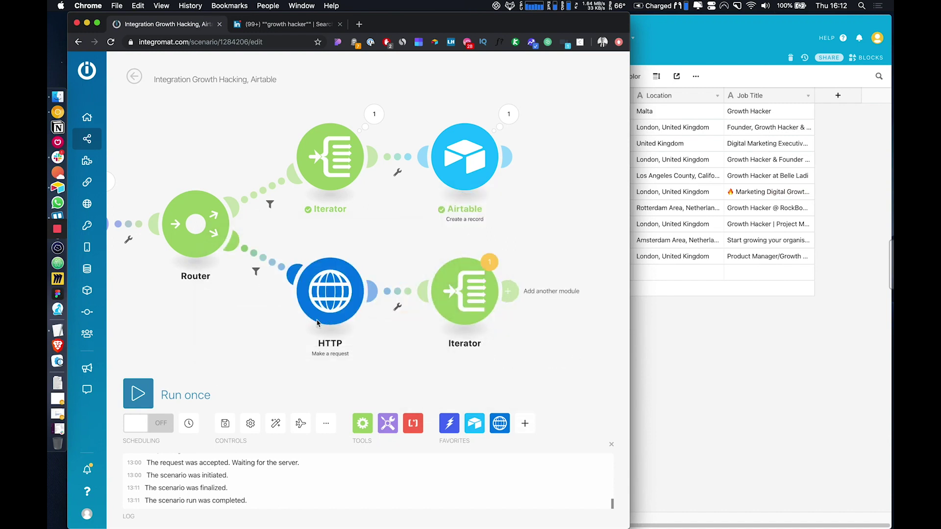
left_click_drag(254, 329, 414, 335)
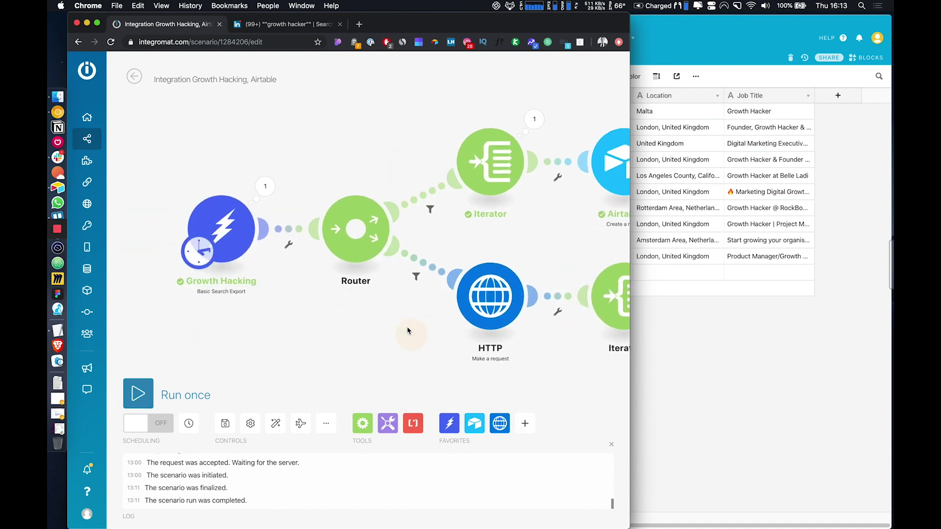
Copy the jsonUrl value from the Growth Hacking trigger's last run output
left_click(265, 187)
left_click(320, 284)
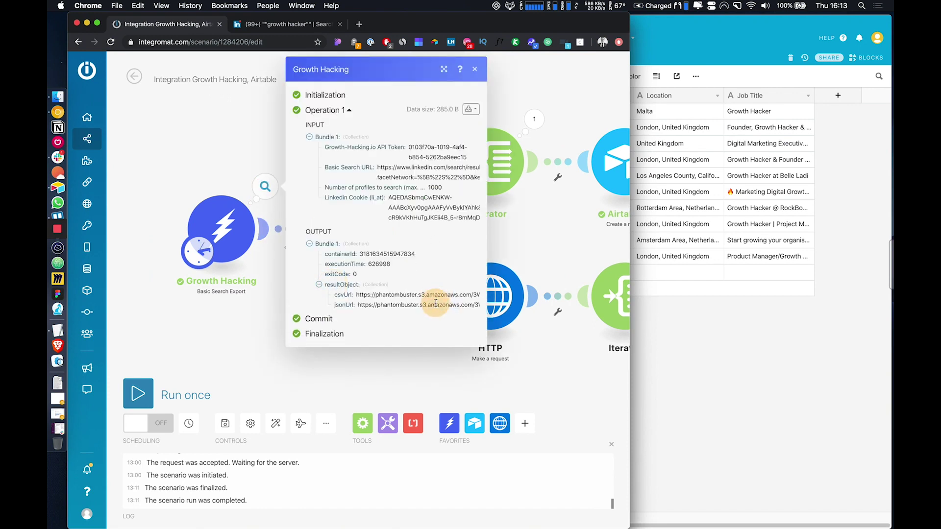
triple_click(435, 305)
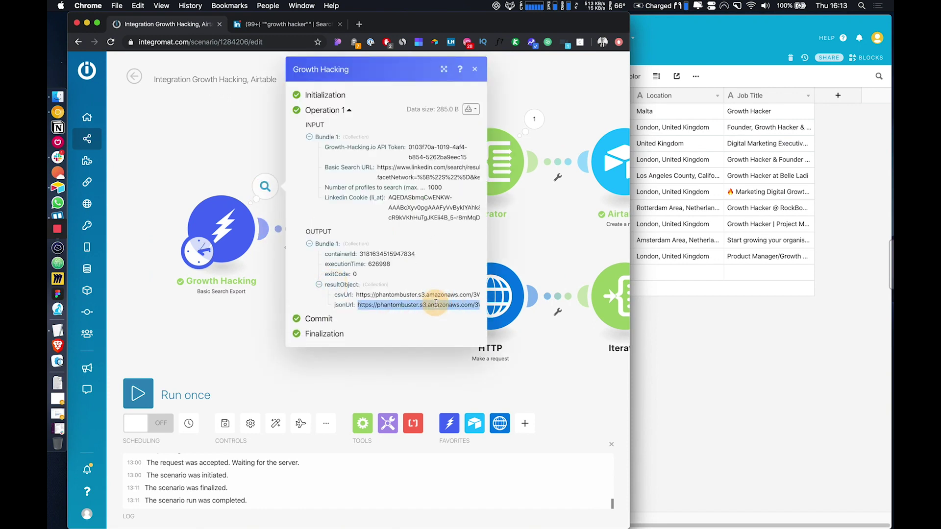
left_click(571, 375)
left_click_drag(559, 367, 383, 319)
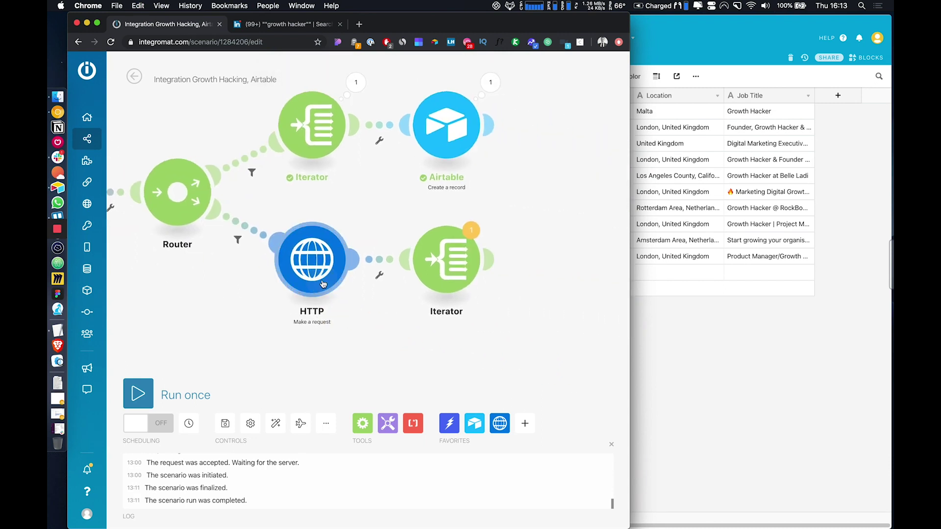
Run only the HTTP module, using the copied jsonUrl as resultObject input
left_click(323, 284)
right_click(323, 284)
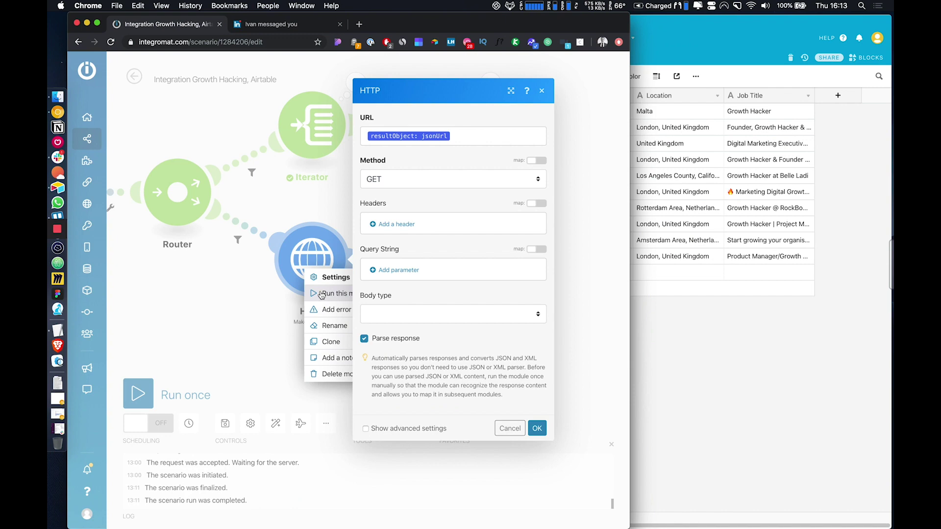
left_click(423, 393)
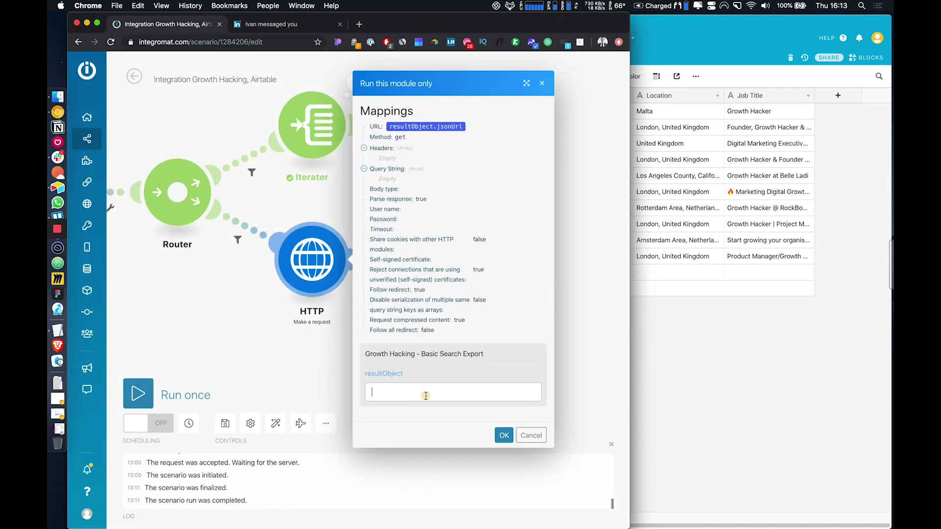
key("super+v")
left_click(504, 435)
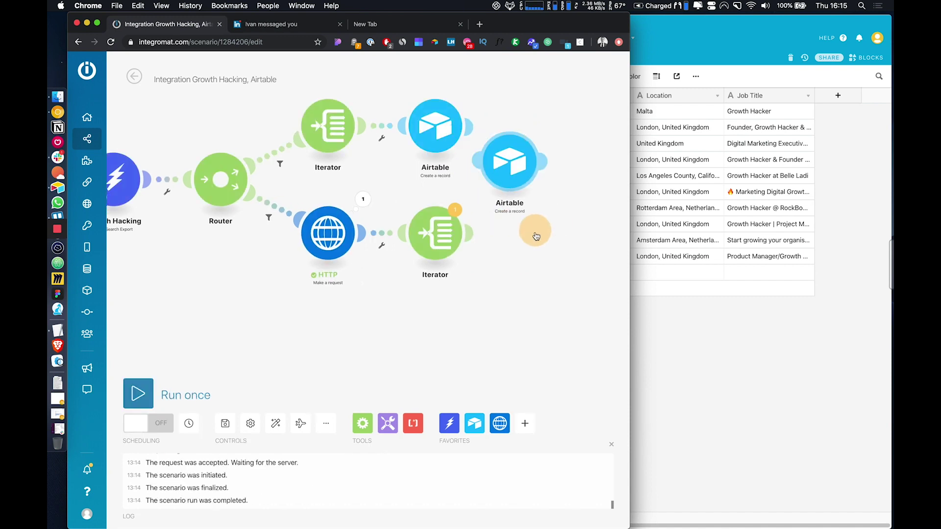
Attach an Airtable Create a record module after the lower Iterator
left_click_drag(536, 236, 533, 233)
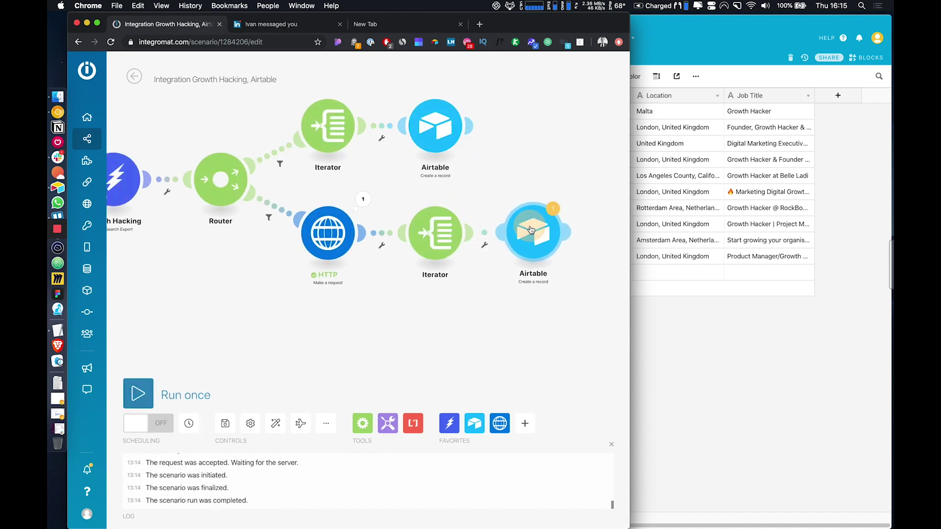
left_click(531, 231)
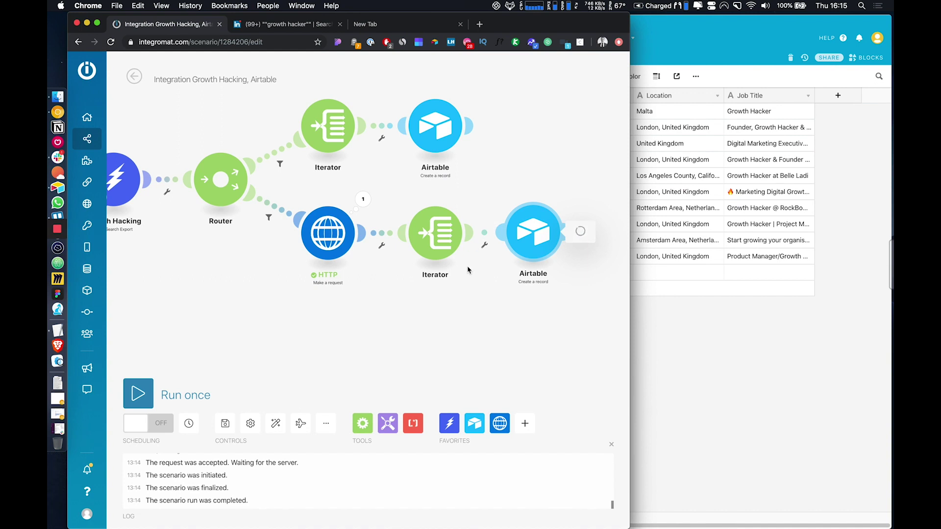
left_click_drag(459, 319, 405, 320)
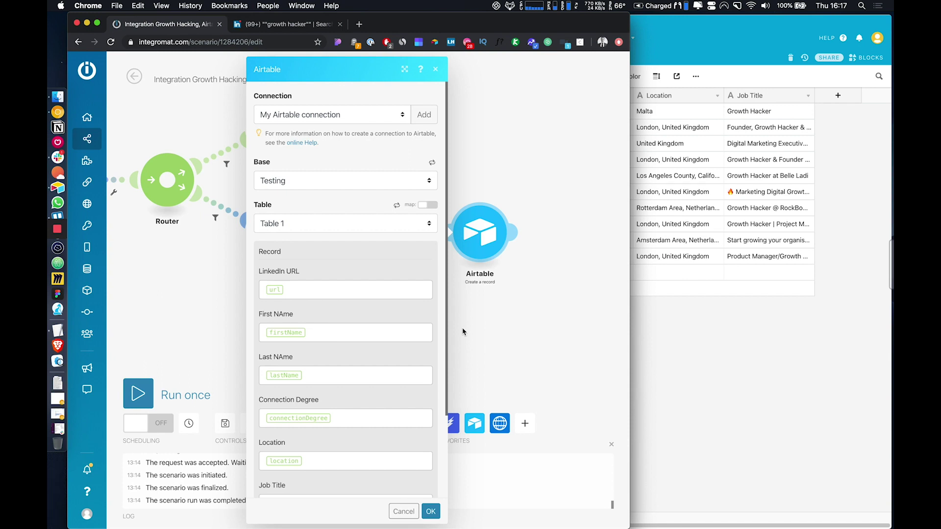
Map url, firstName, lastName and connectionDegree into LinkedIn URL, First NAme, Last NAme, Connection Degree
left_click(309, 290)
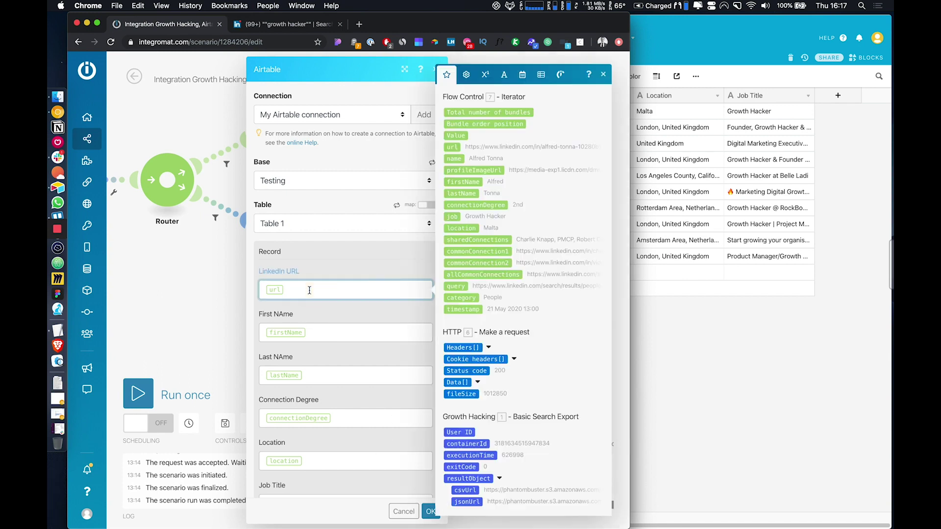
left_click(454, 148)
left_click(325, 330)
key("BackSpace")
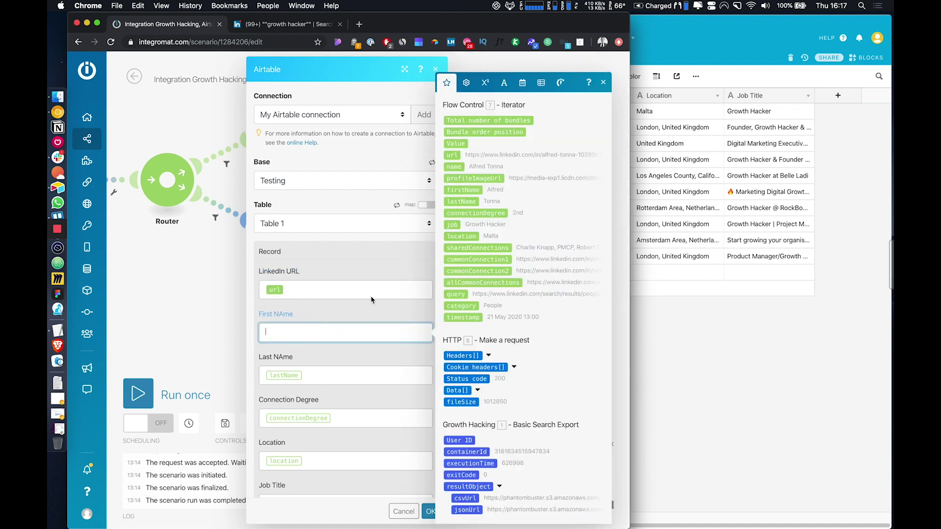
left_click(459, 190)
left_click(338, 374)
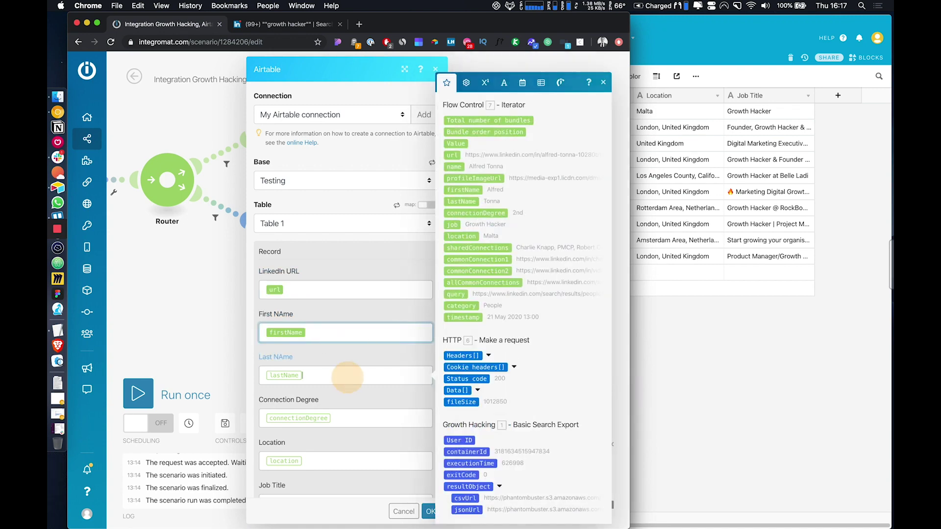
key("BackSpace")
left_click(463, 202)
left_click(346, 418)
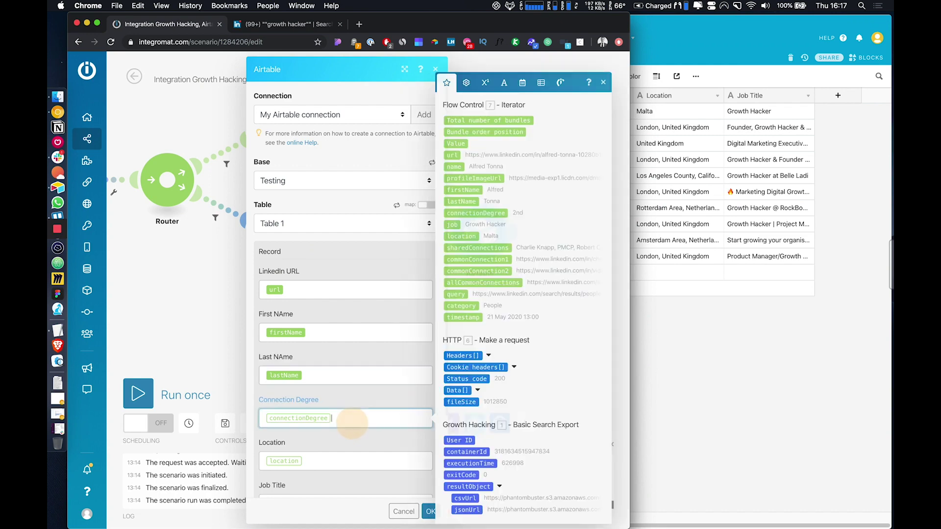
key("BackSpace")
left_click(476, 213)
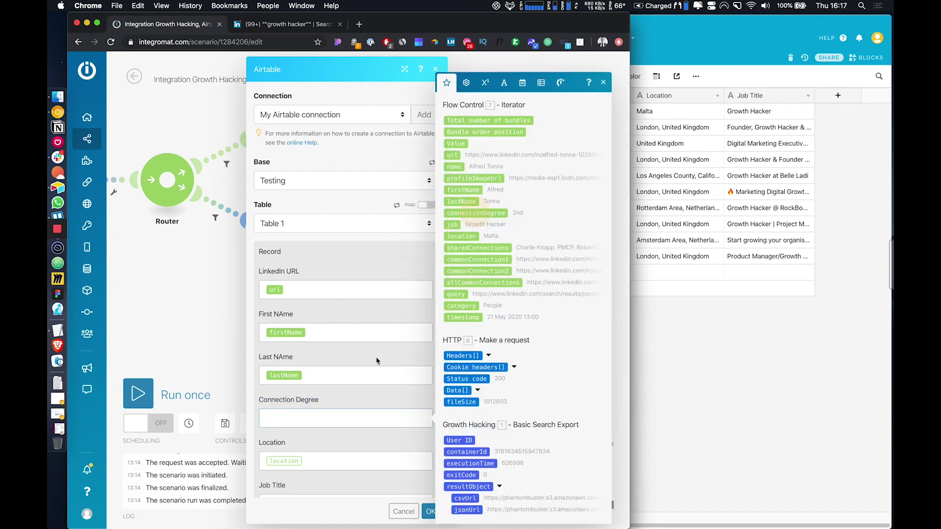
Map location and job into Location and Job Title, then confirm the Airtable module
scroll(323, 357, "down", 3)
left_click(325, 362)
key("BackSpace")
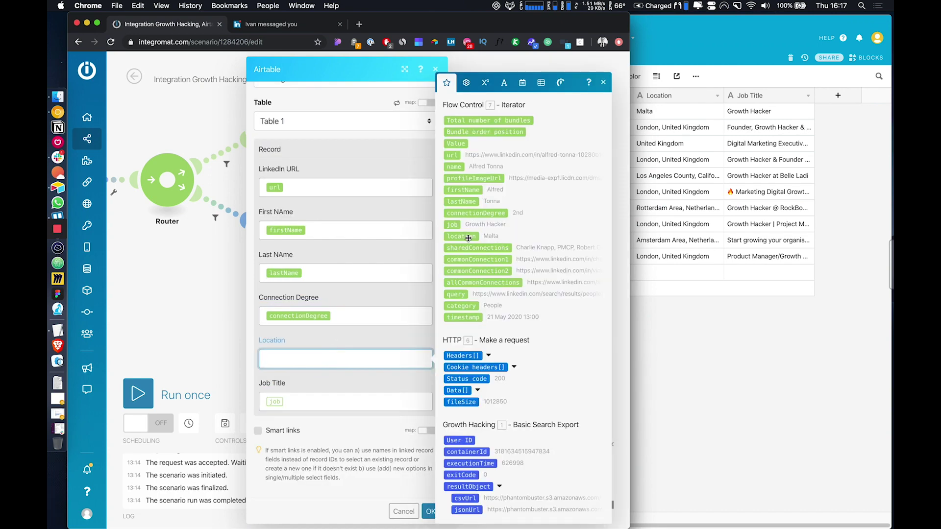
left_click(468, 236)
left_click(347, 409)
key("BackSpace")
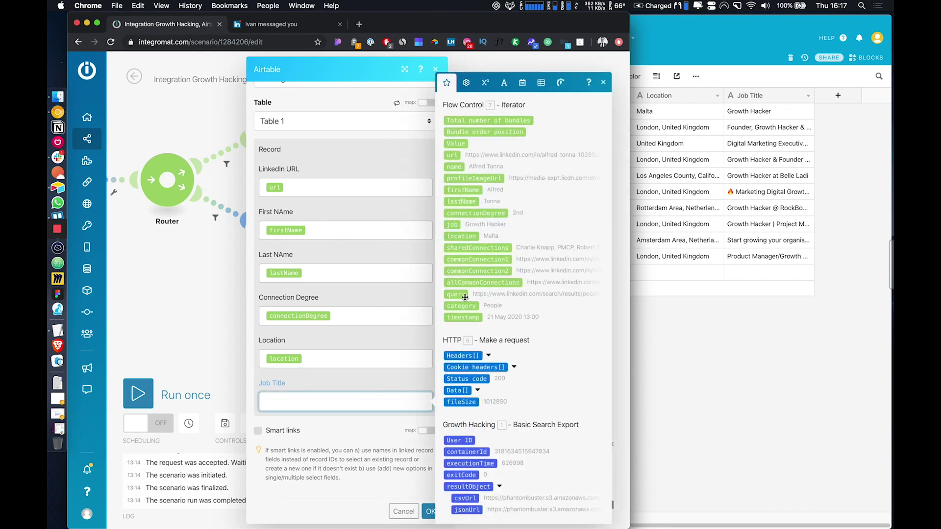
left_click(451, 225)
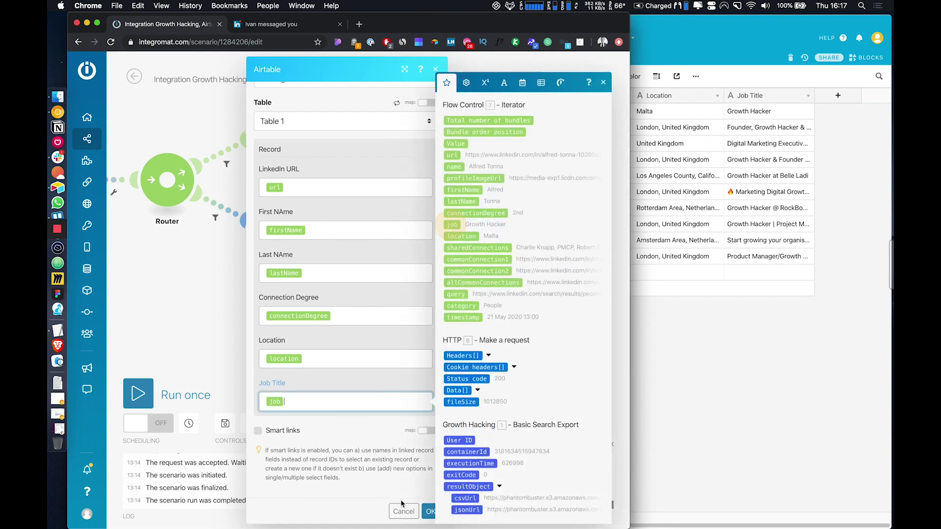
left_click(430, 512)
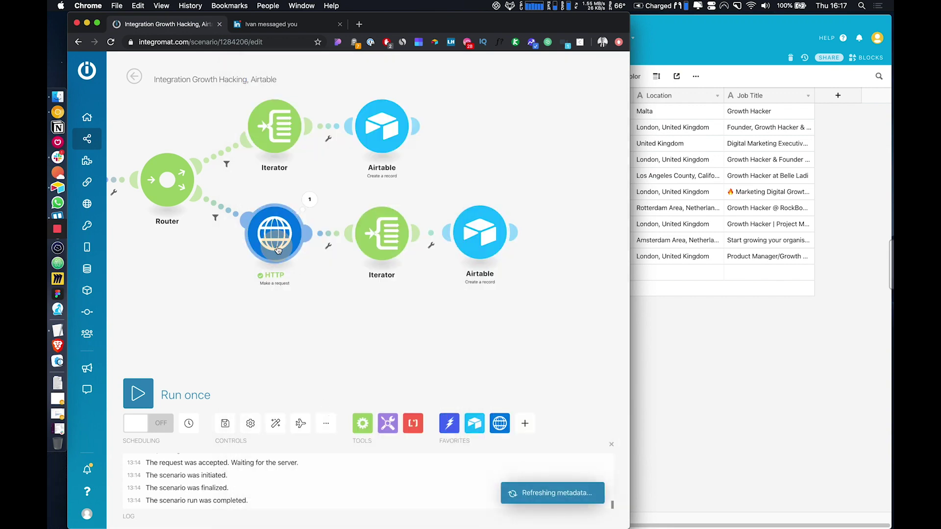
Replace the HTTP module's fixed URL with resultObject jsonUrl, save the scenario, and run it once
left_click(278, 250)
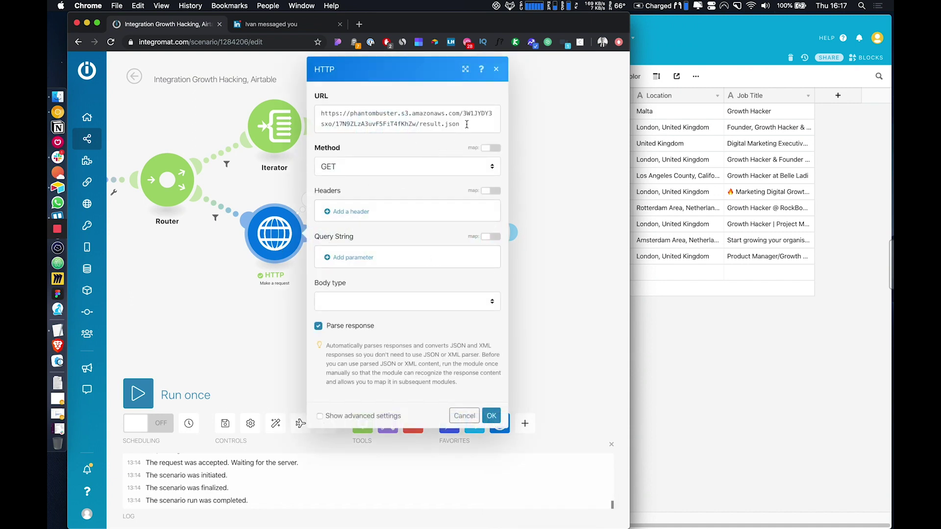
triple_click(467, 124)
key("BackSpace")
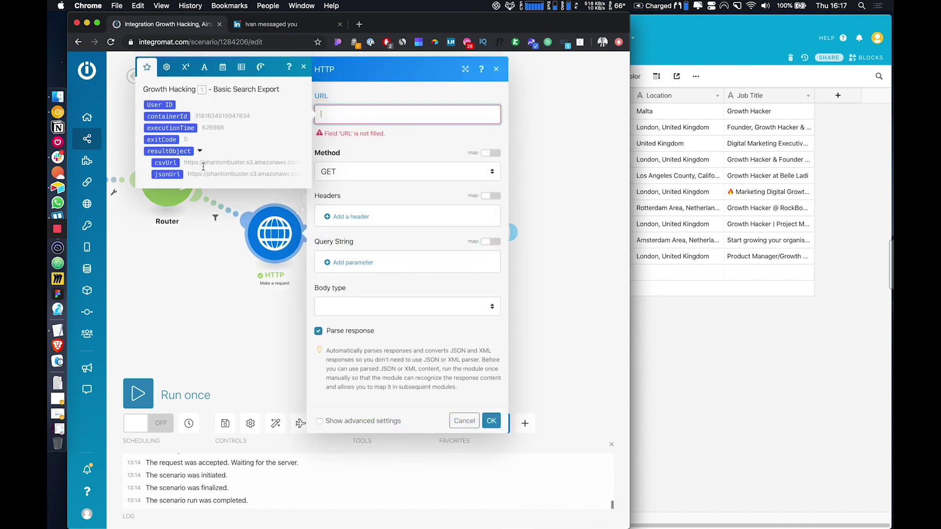
left_click(202, 172)
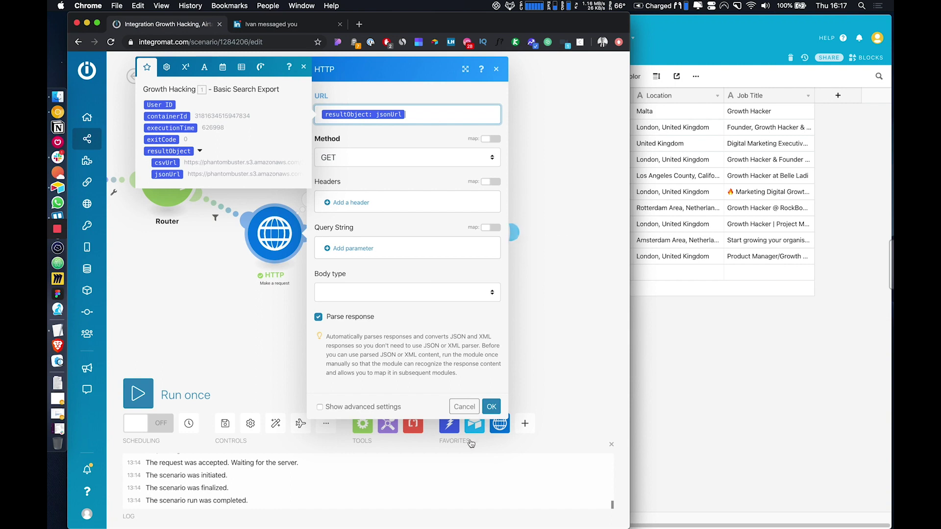
left_click(493, 406)
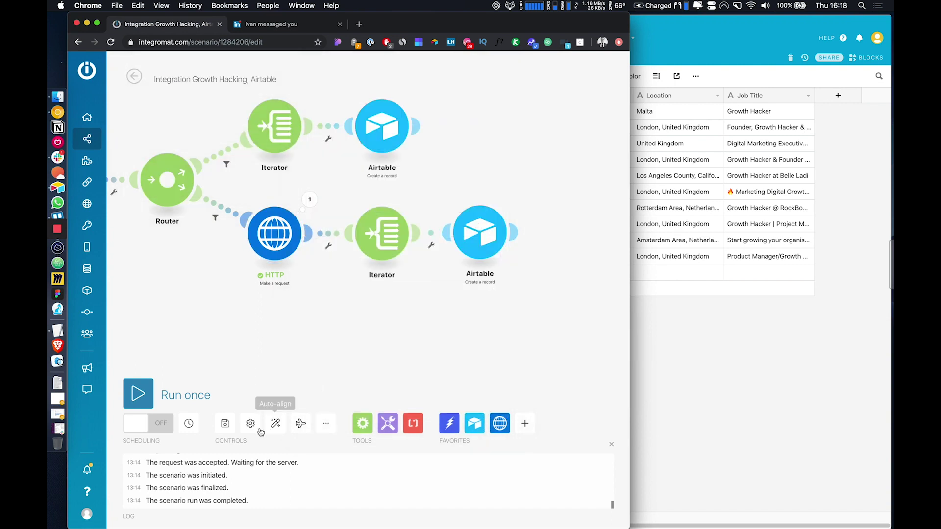
left_click(229, 428)
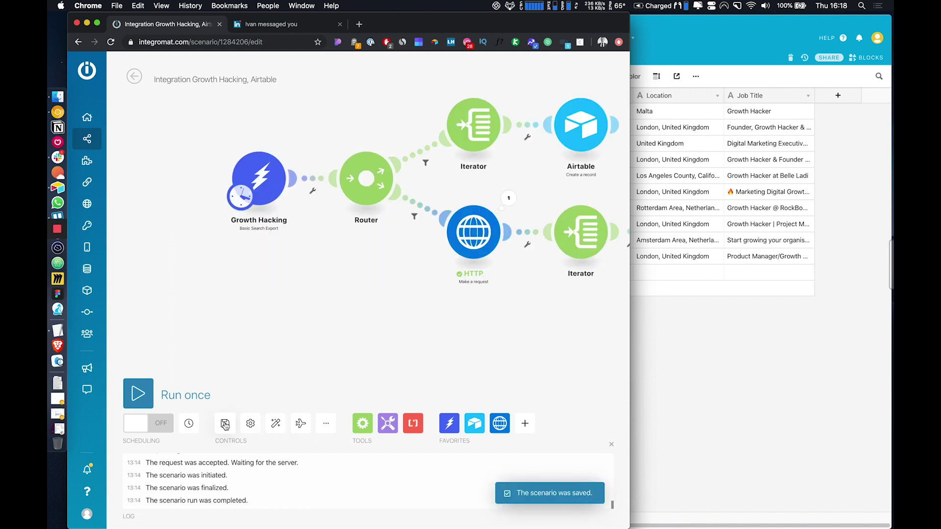
left_click(199, 395)
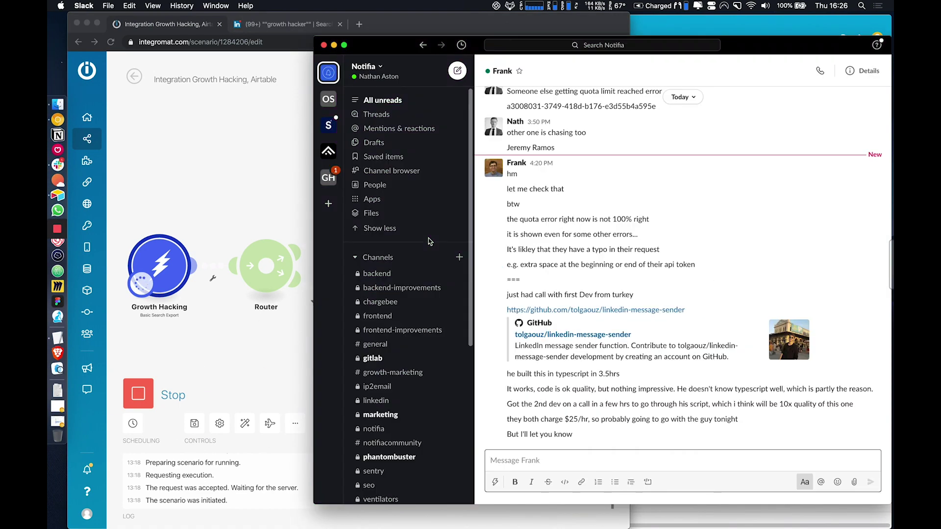
Glance at a direct message in Slack's Growth Hacking workspace, then return to Integromat
key("super+Tab")
left_click(328, 178)
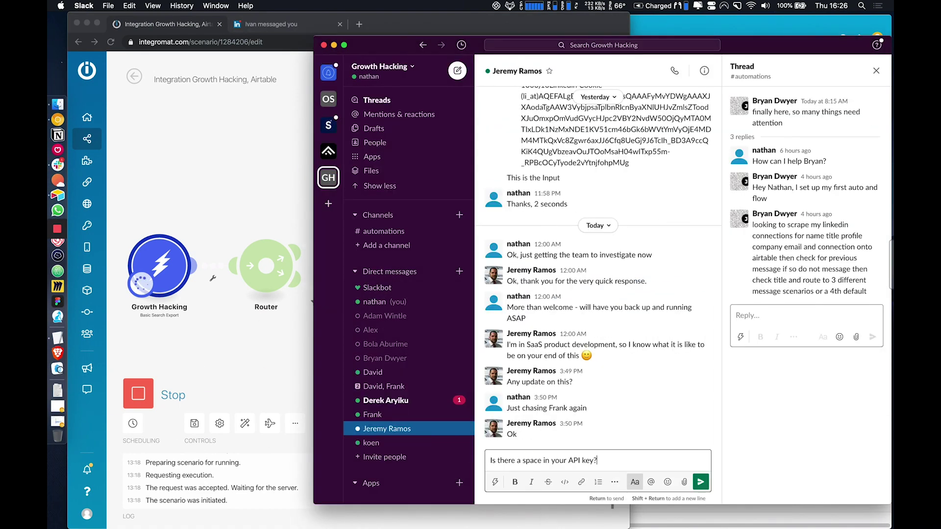
left_click(385, 395)
left_click(440, 32)
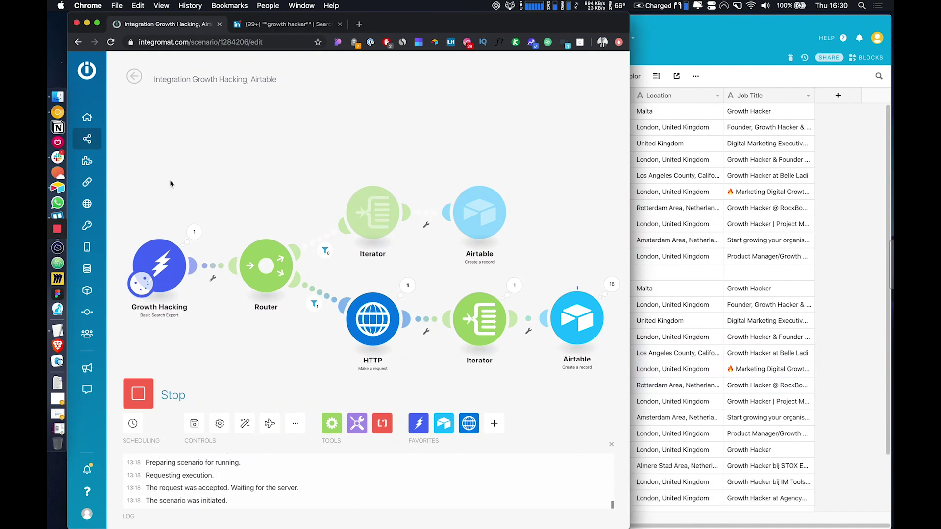
Scroll down Airtable's Table 1 as it fills to 1004 Growth Hacker profile records
left_click(729, 293)
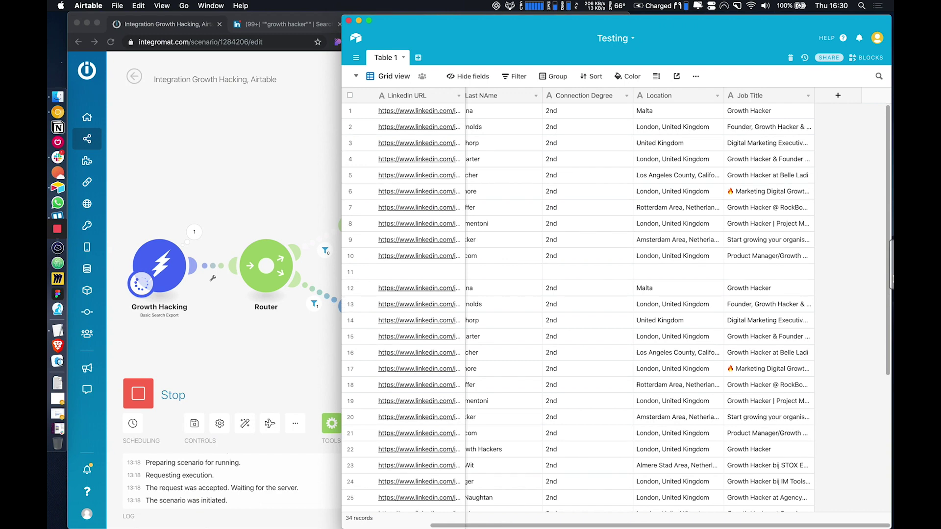
scroll(767, 343, "down", 5)
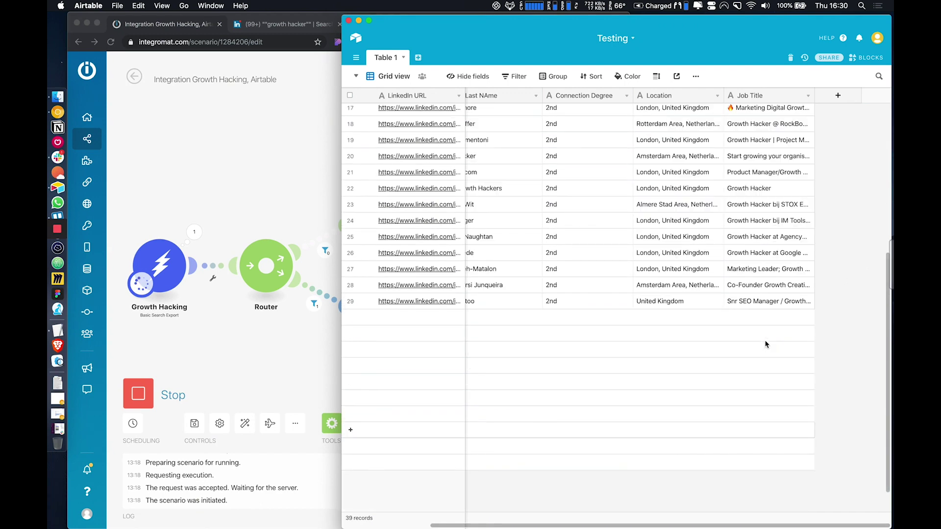
scroll(424, 316, "down", 6)
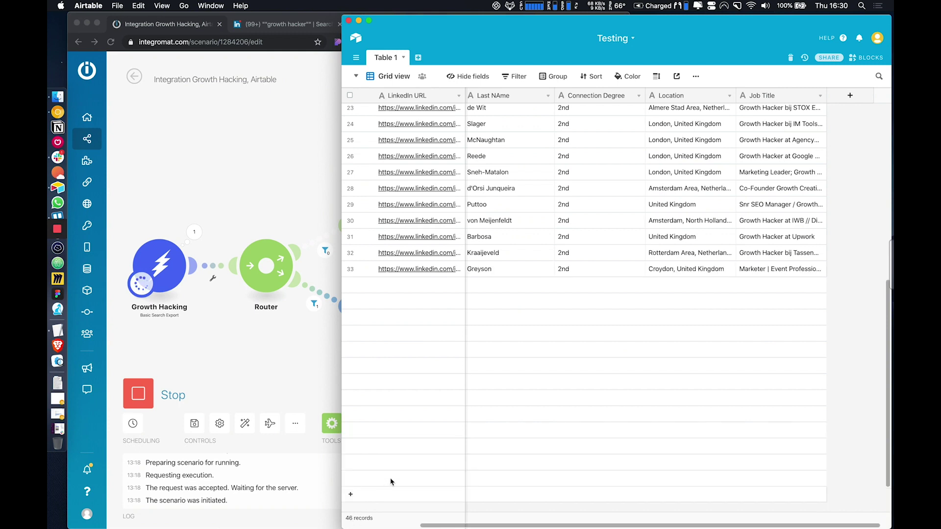
scroll(390, 482, "down", 5)
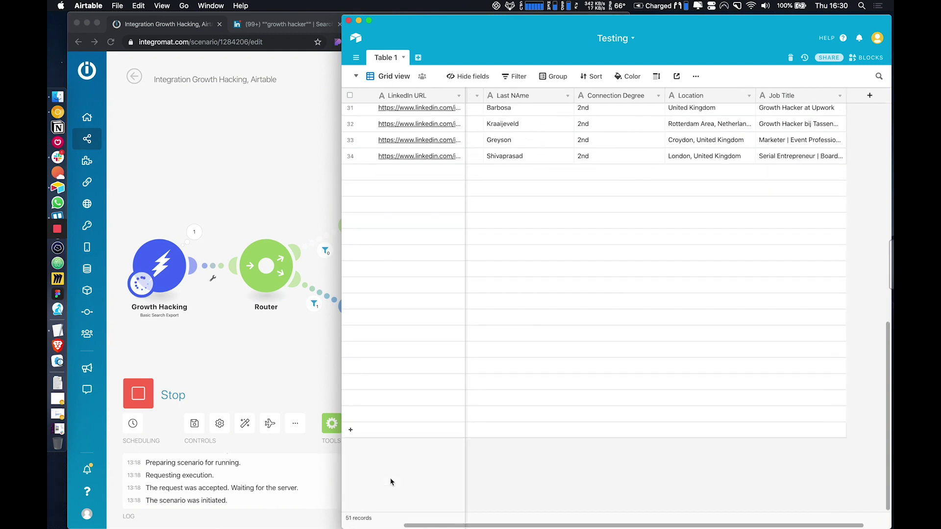
scroll(391, 482, "down", 15)
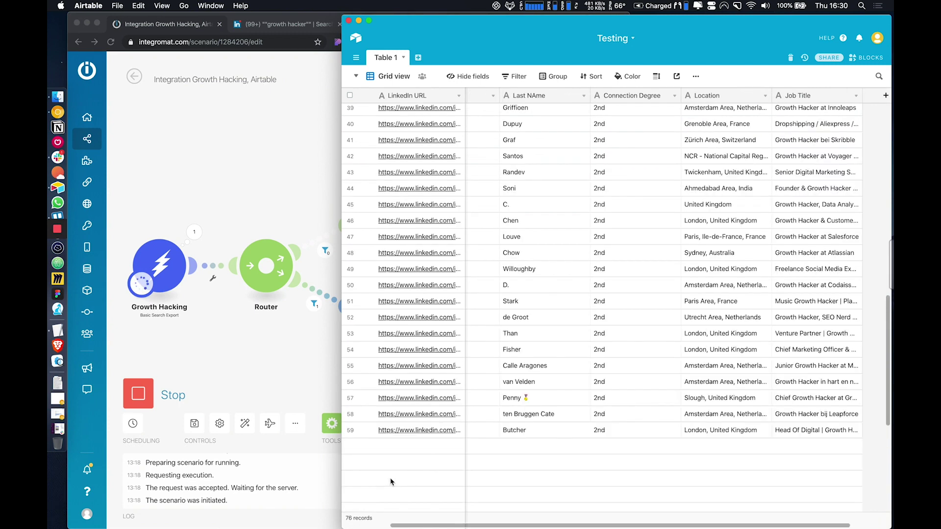
scroll(390, 481, "down", 20)
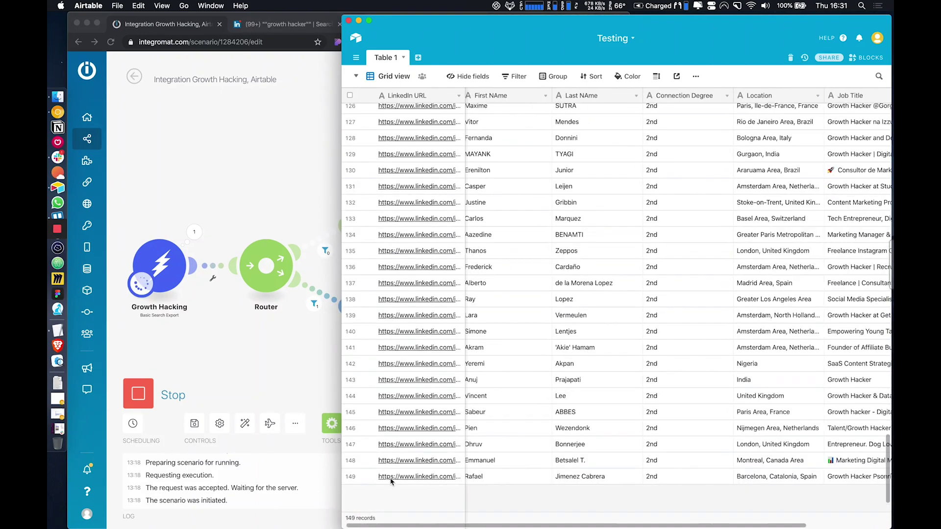
scroll(456, 362, "down", 20)
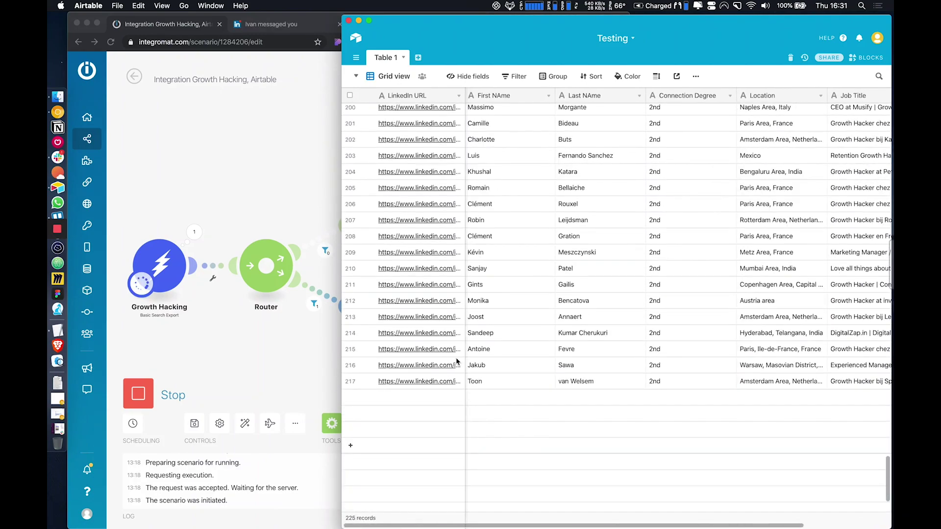
scroll(456, 361, "down", 20)
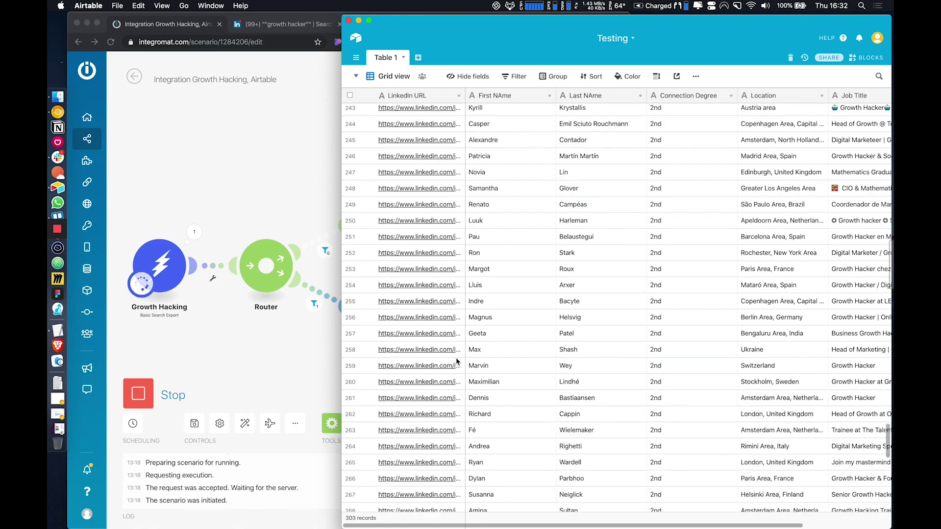
scroll(456, 362, "down", 20)
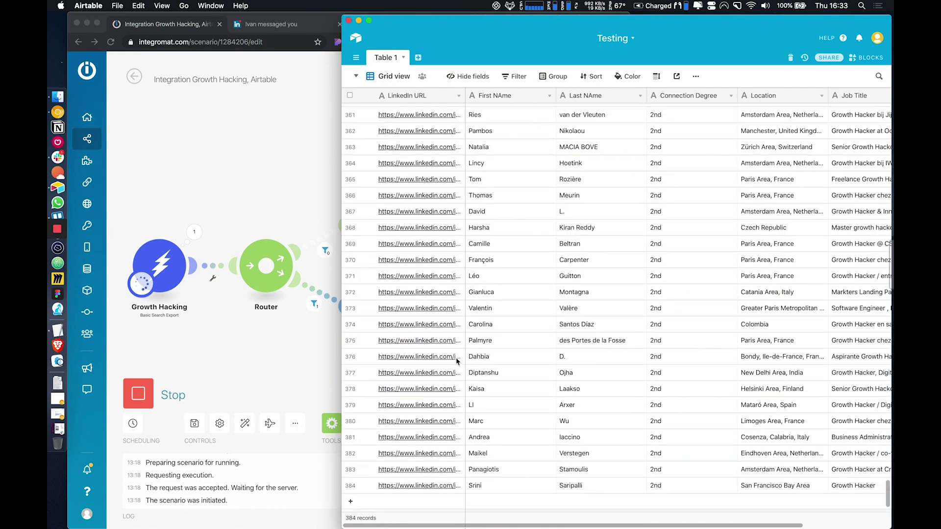
scroll(456, 362, "down", 20)
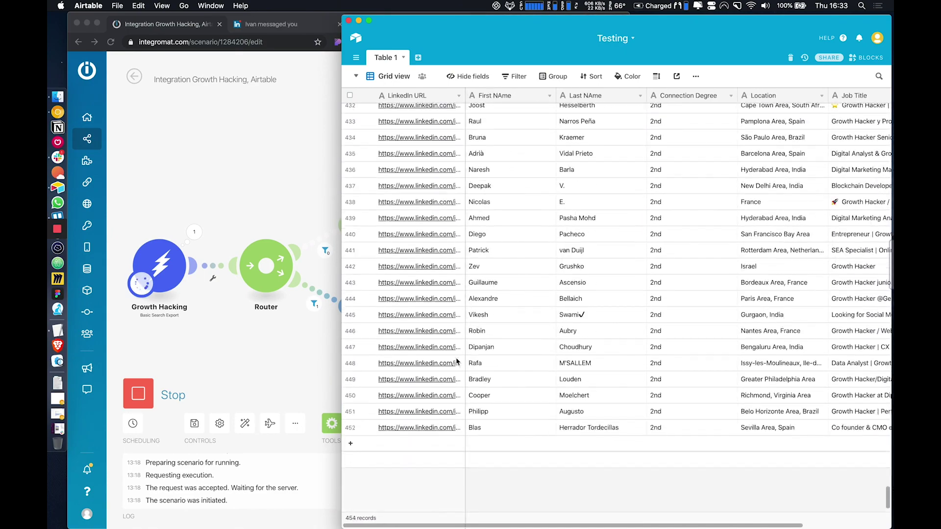
scroll(456, 362, "down", 10)
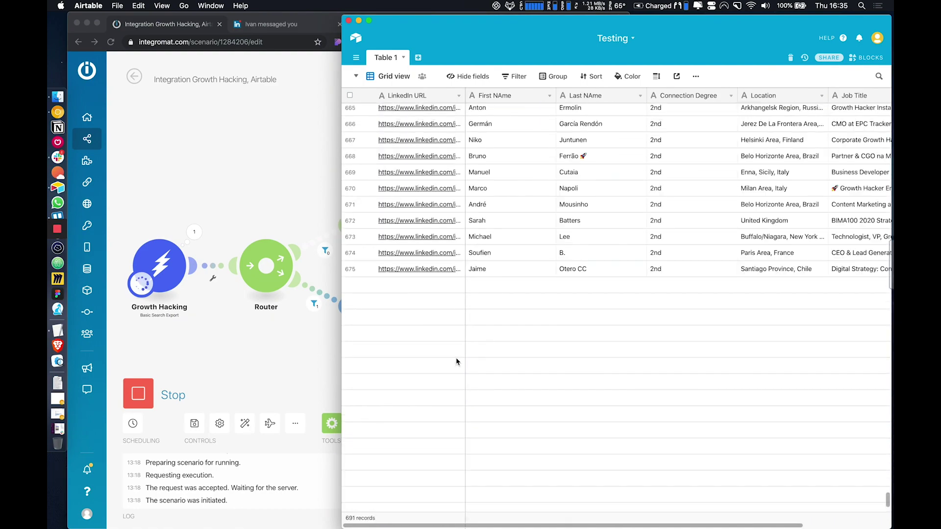
scroll(456, 362, "down", 20)
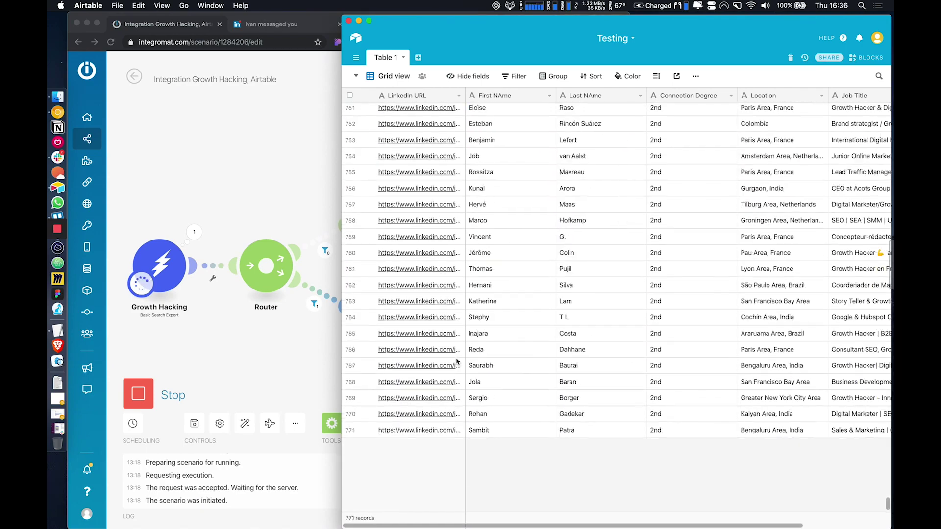
scroll(456, 362, "down", 20)
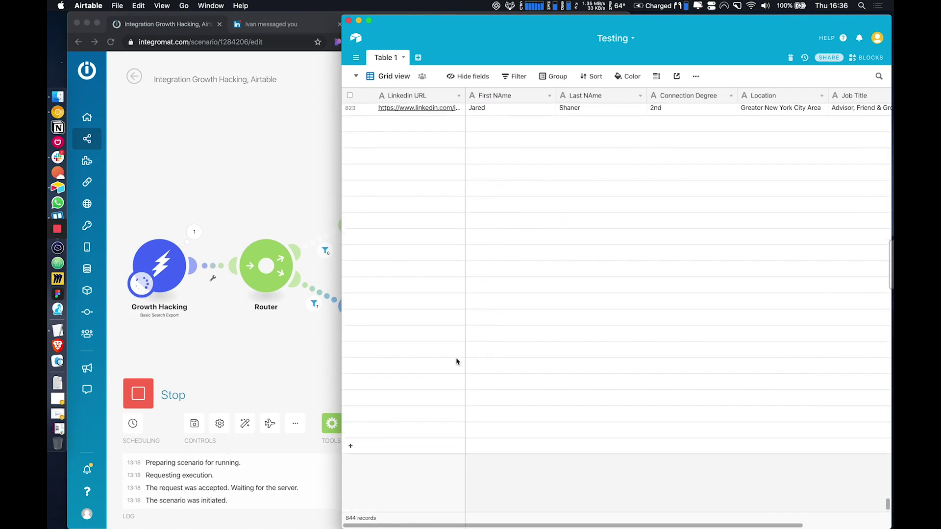
scroll(456, 362, "down", 20)
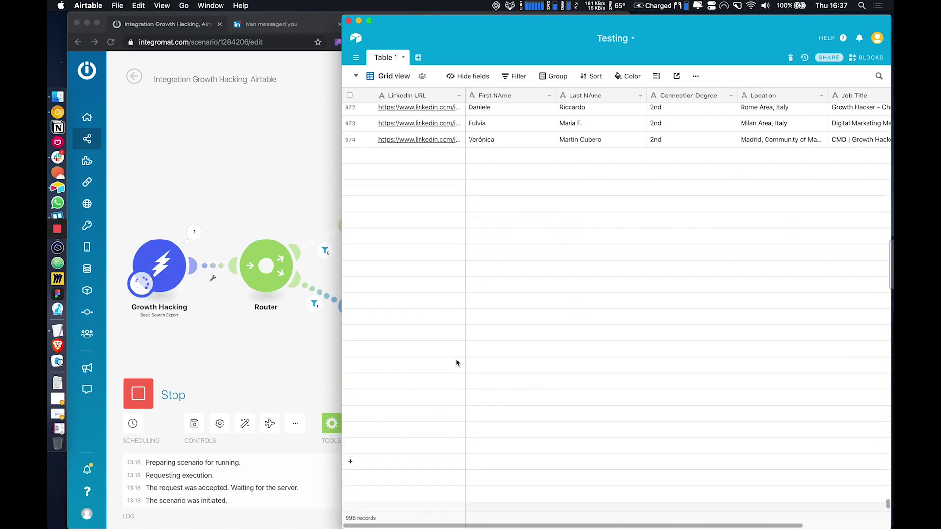
scroll(456, 361, "down", 20)
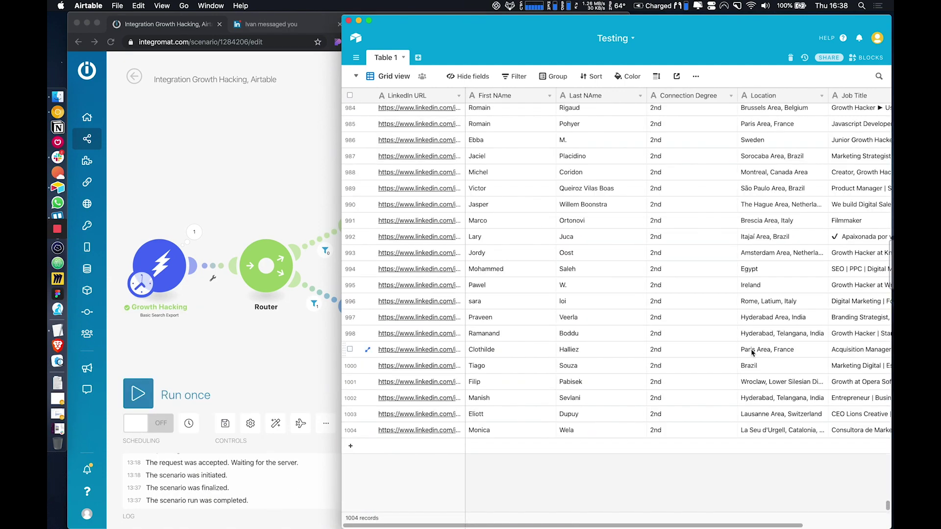
scroll(709, 330, "up", 5)
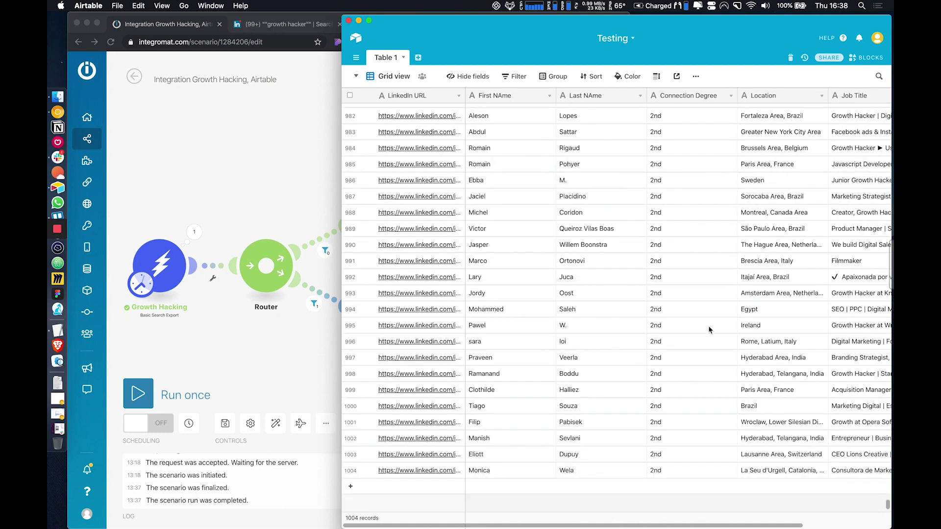
scroll(709, 329, "right", 5)
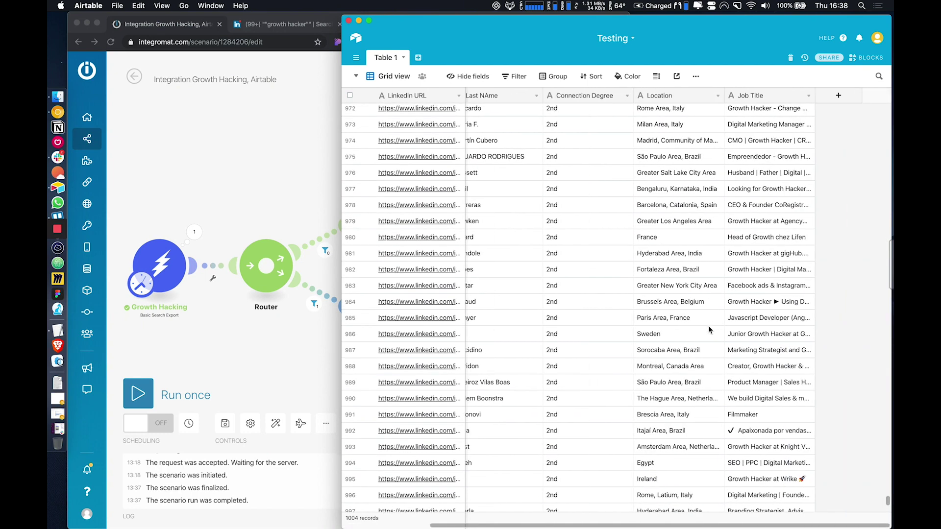
scroll(709, 329, "left", 5)
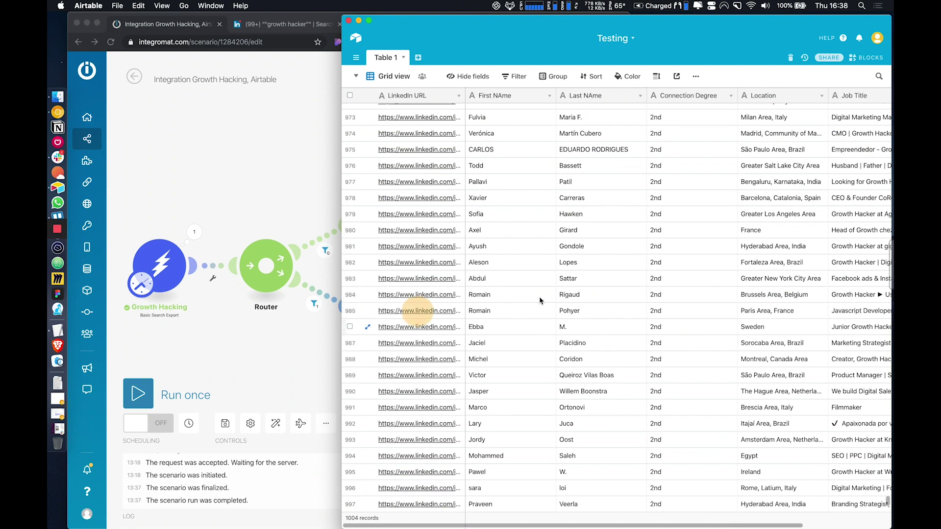
scroll(568, 295, "up", 10)
scroll(539, 289, "up", 1)
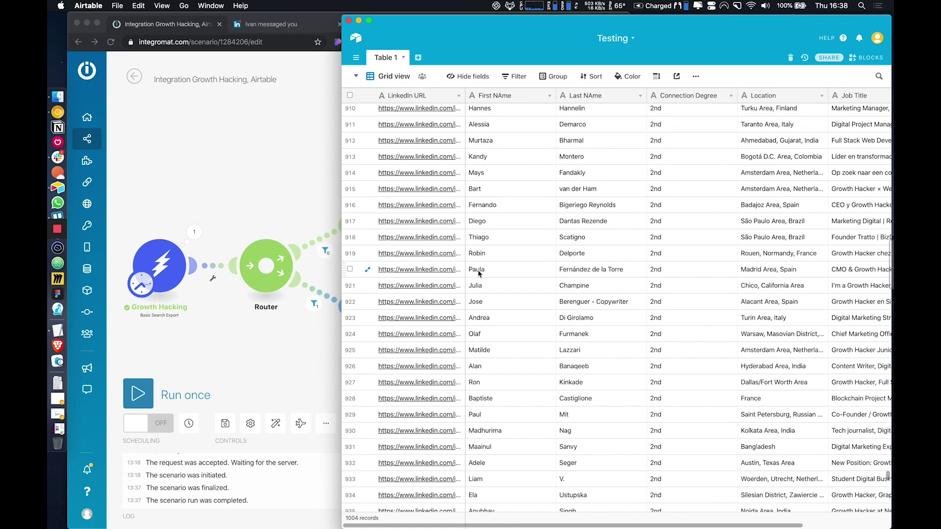
scroll(623, 321, "right", 3)
scroll(623, 322, "down", 10)
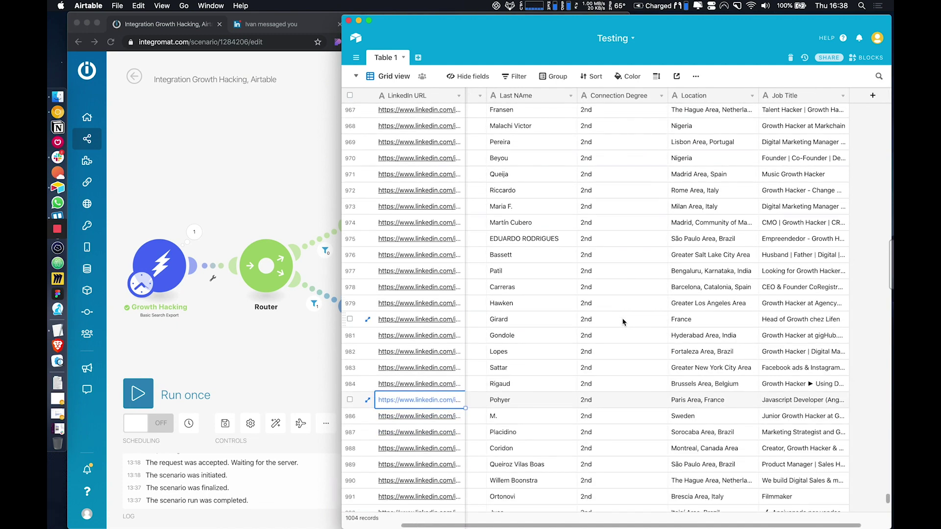
scroll(623, 322, "down", 5)
scroll(622, 322, "left", 1)
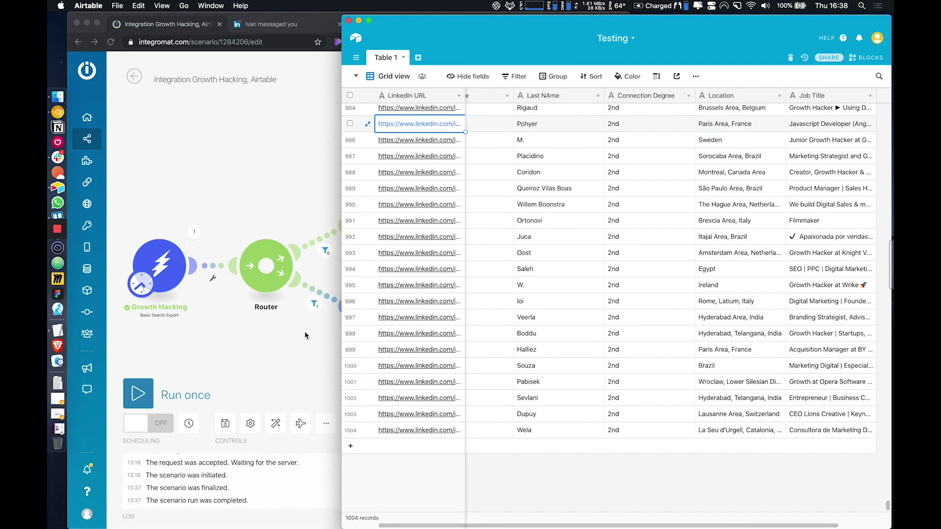
left_click(619, 384)
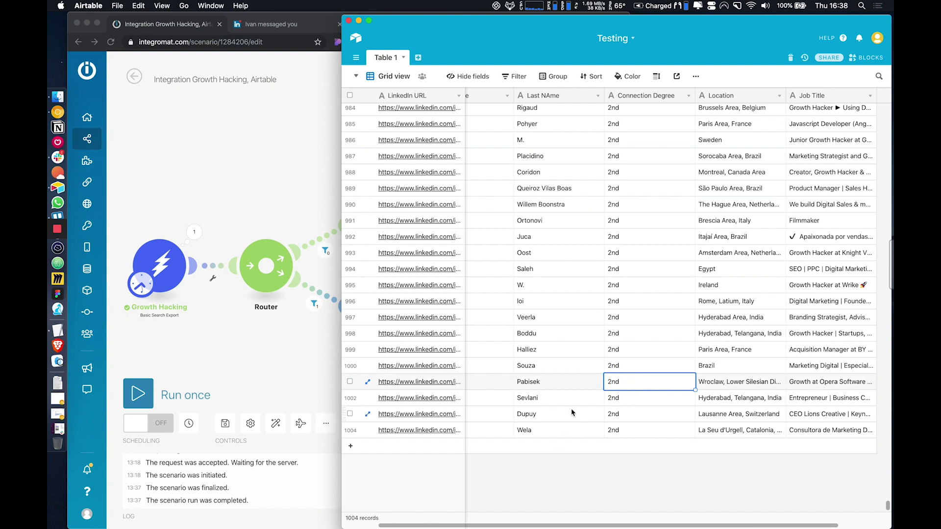
left_click_drag(544, 430, 542, 204)
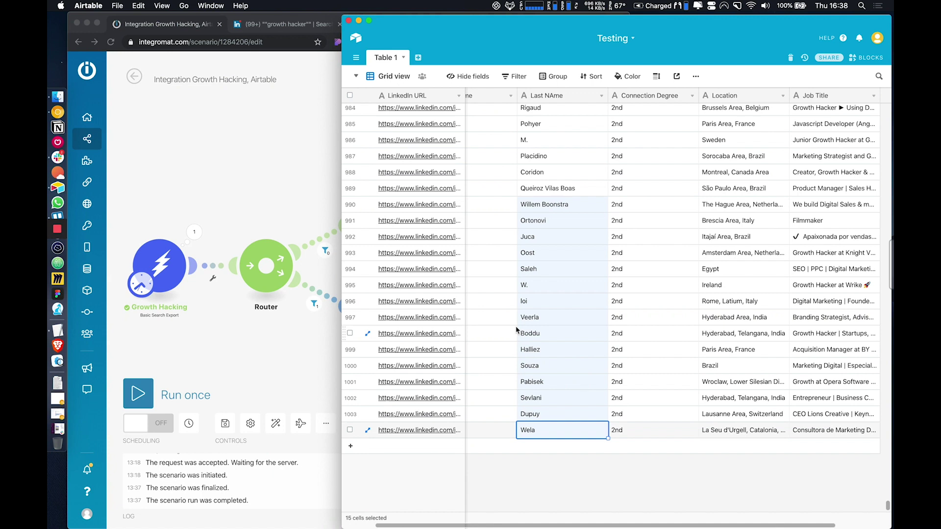
Return to the Integromat scenario to see 993 records created by the HTTP branch's Airtable module
left_click(259, 379)
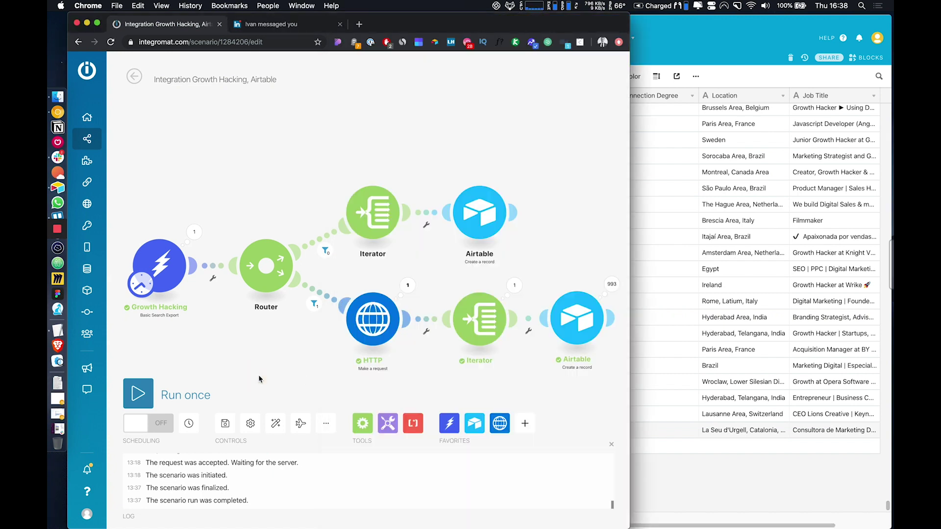